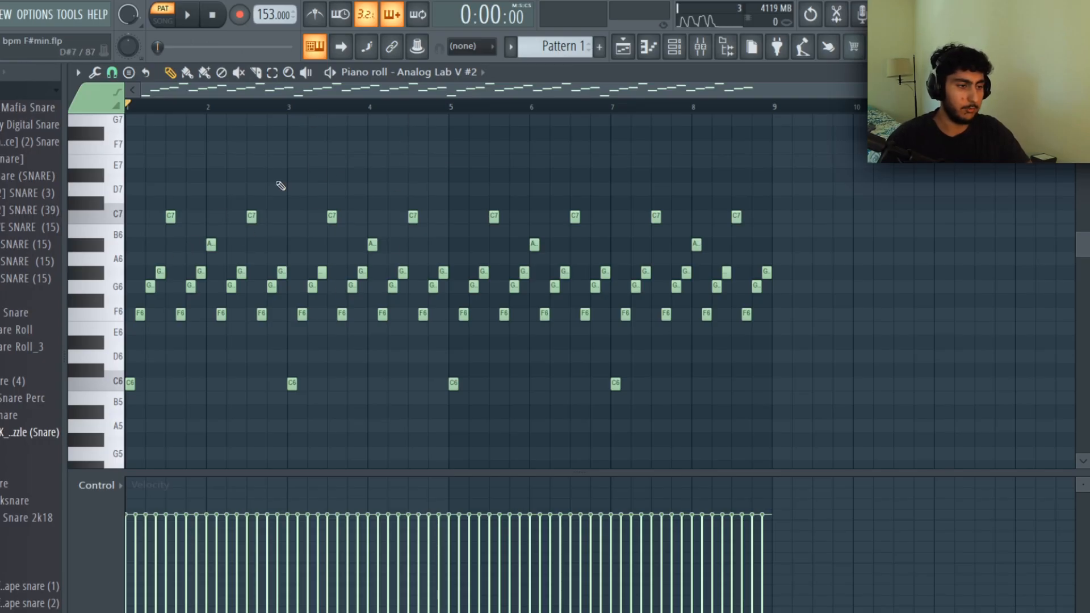
Examine the notes of the Analog Lab V #2 melody in the piano roll
scroll(279, 176, "up", 5)
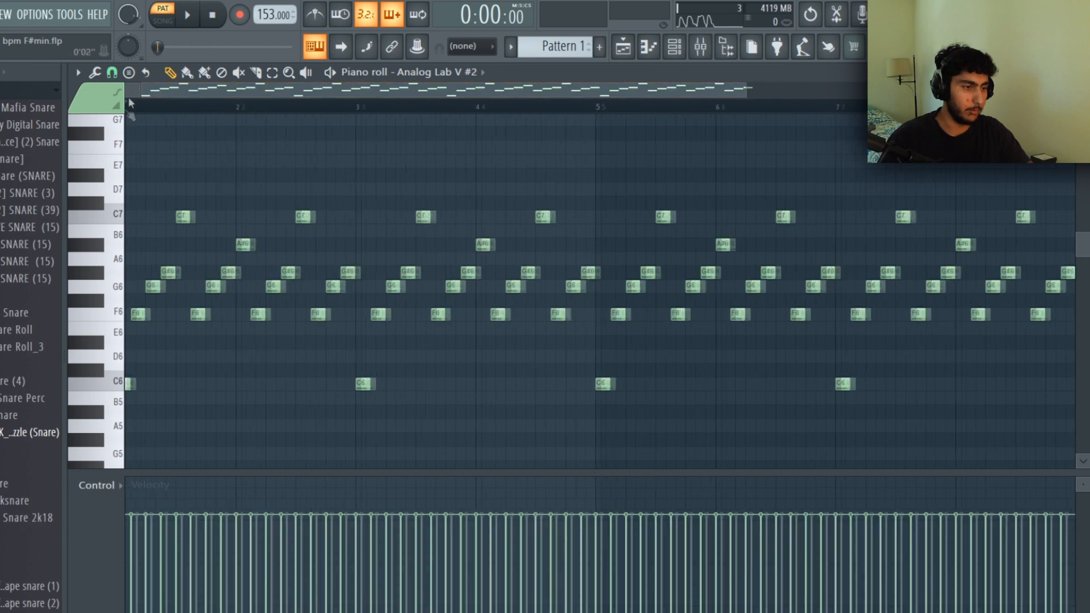
left_click_drag(361, 253, 217, 364)
scroll(284, 383, "down", 1)
left_click(302, 390, "ctrl")
scroll(204, 335, "down", 1)
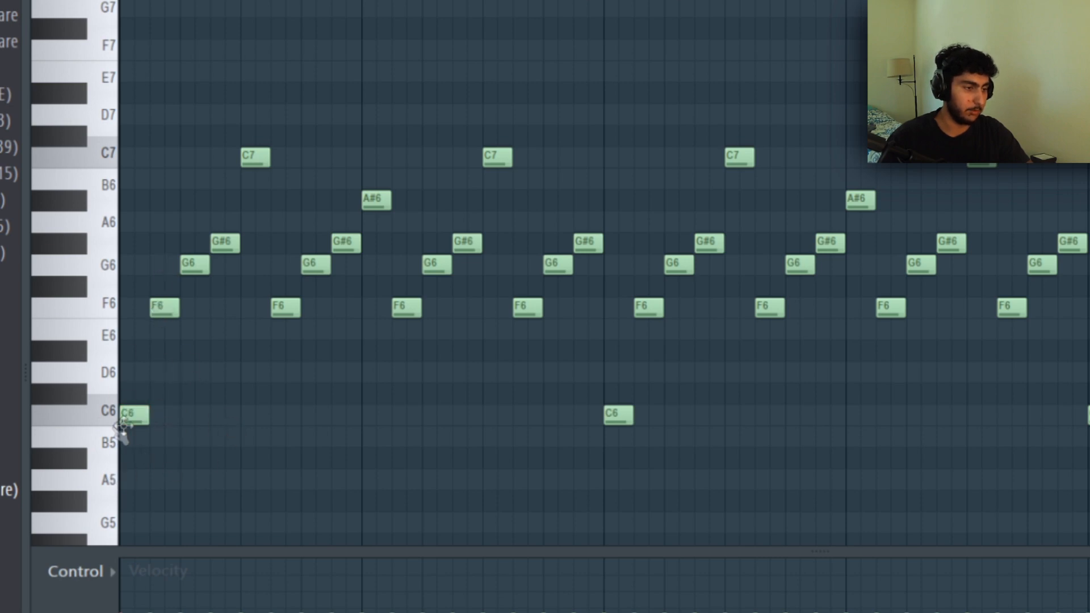
left_click_drag(236, 238, 287, 148)
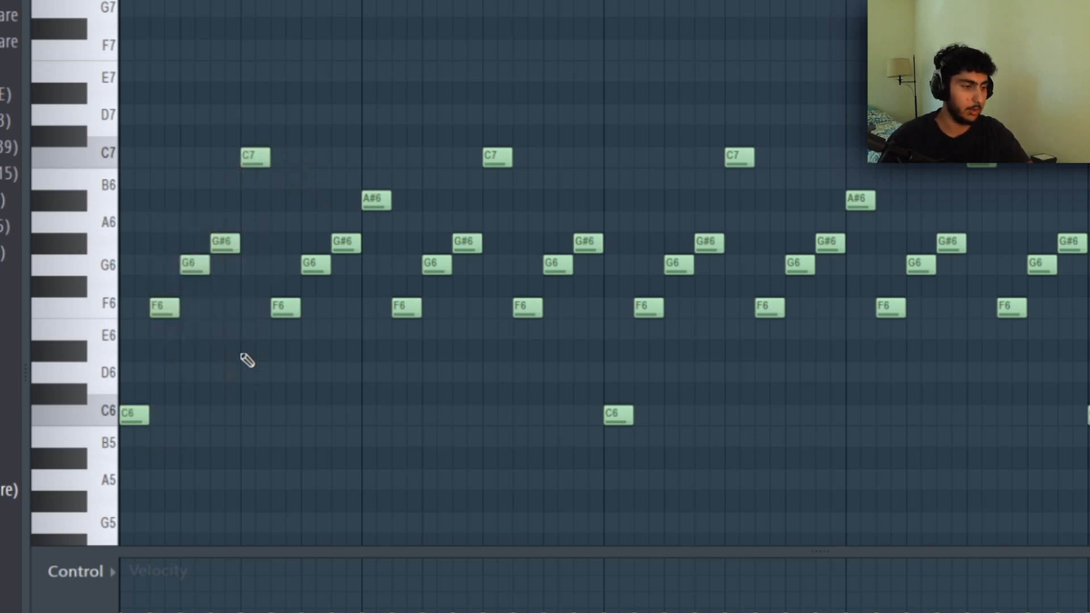
Highlight bar 2 and the first two bars of the Analog Lab V #2 melody, and play the selected section
left_click_drag(371, 5, 284, 5)
left_click(392, 2)
left_click_drag(369, 3, 9, 28)
left_click(366, 3)
left_click_drag(366, 3, 613, 5)
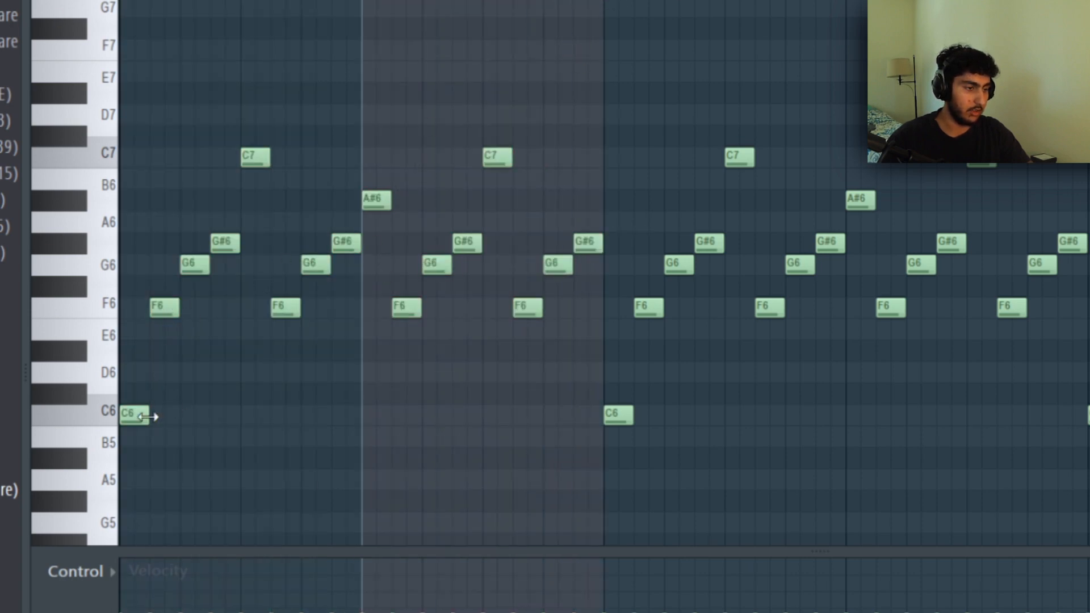
key("ctrl+d")
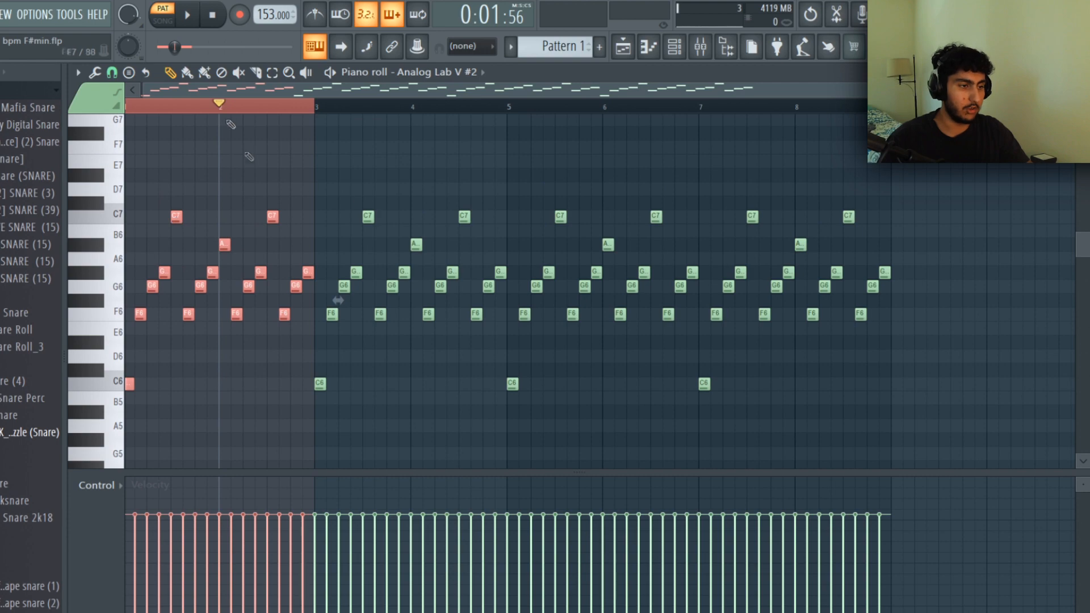
key("ctrl+d")
key("space")
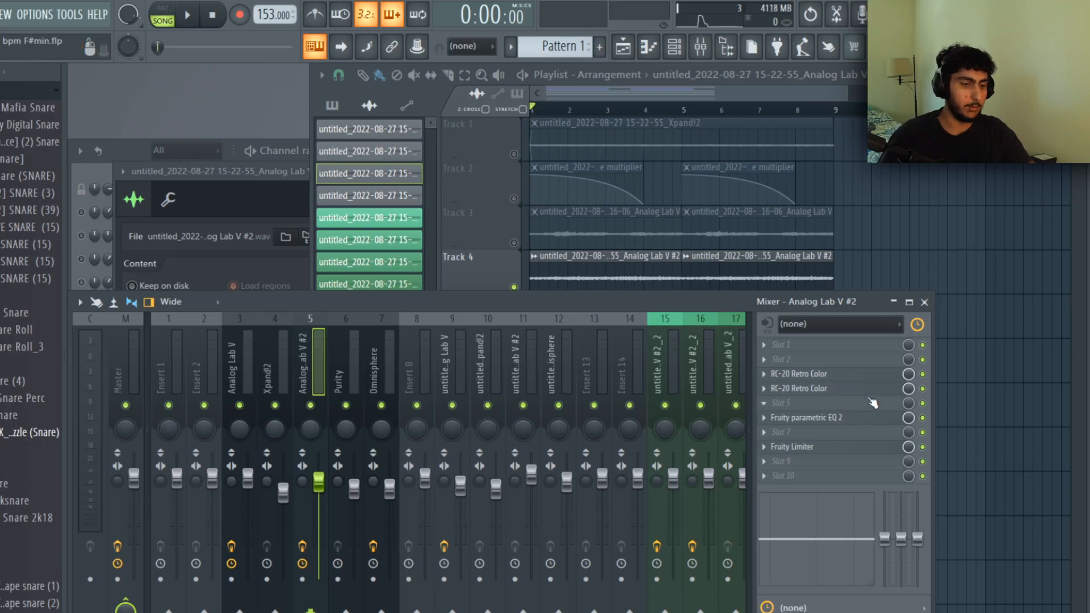
View the RC-20 Retro Color and Fruity Limiter effects on Analog Lab V #2, and play the Analog Lab V melody
left_click(840, 375)
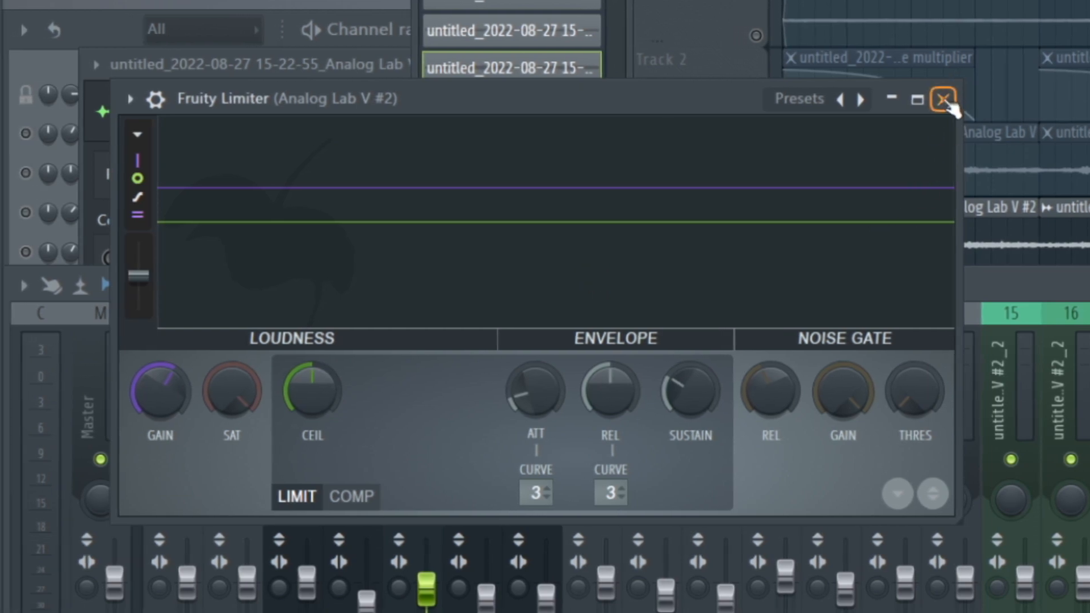
left_click(920, 100)
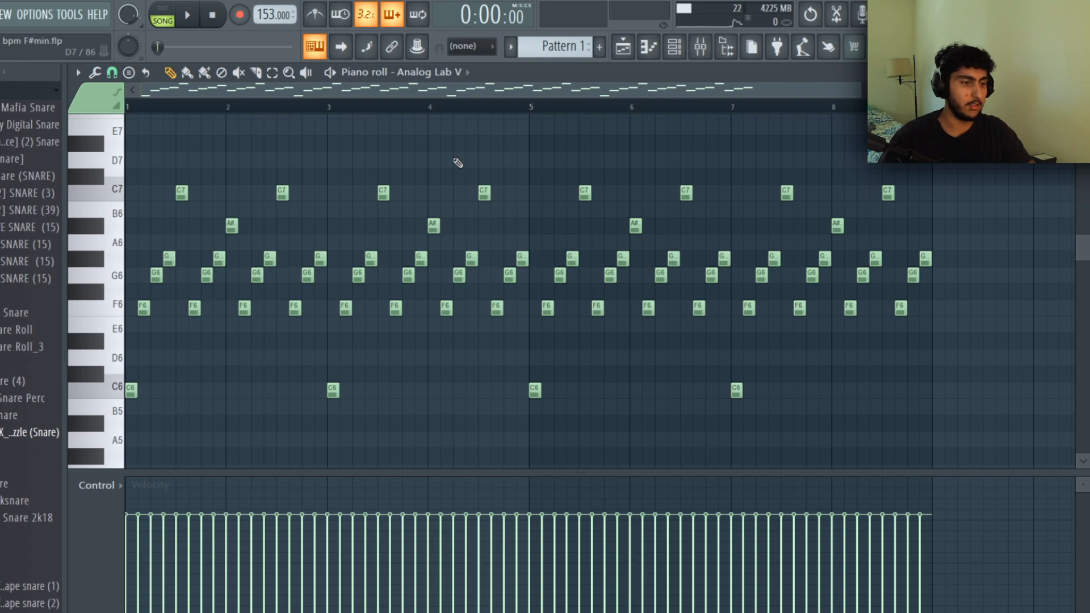
key("space")
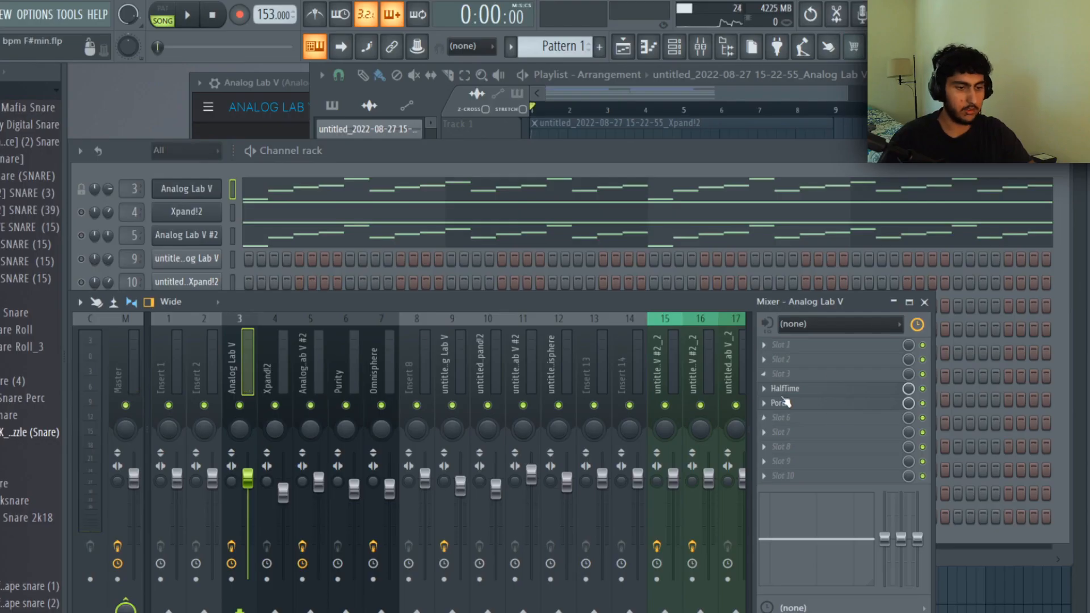
View the Portal preset and the HalfTime settings on the Analog Lab V mixer track
left_click(786, 388)
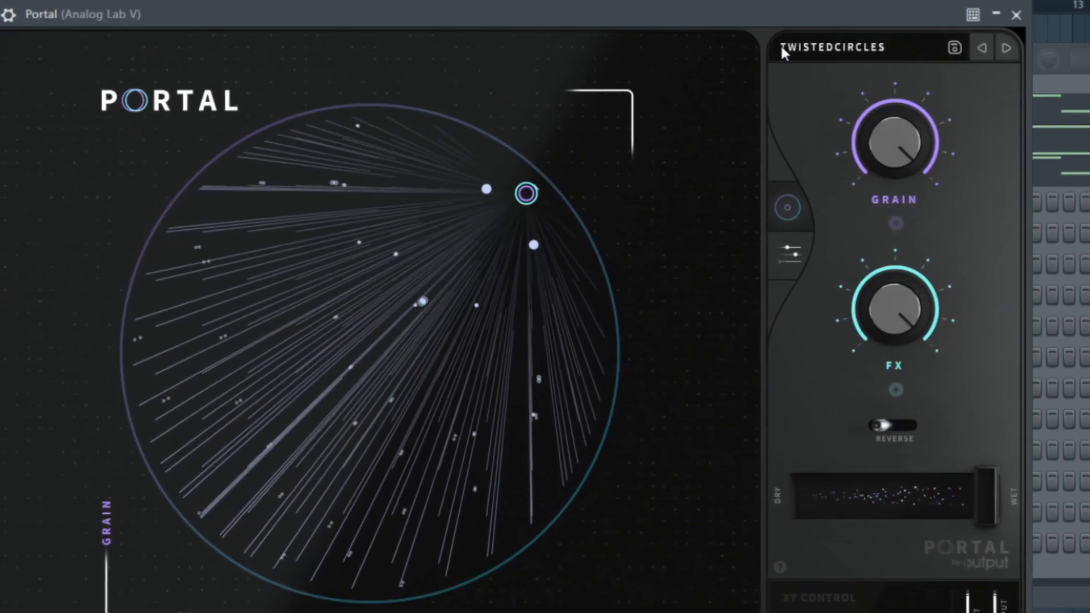
left_click(818, 48)
scroll(193, 306, "down", 5)
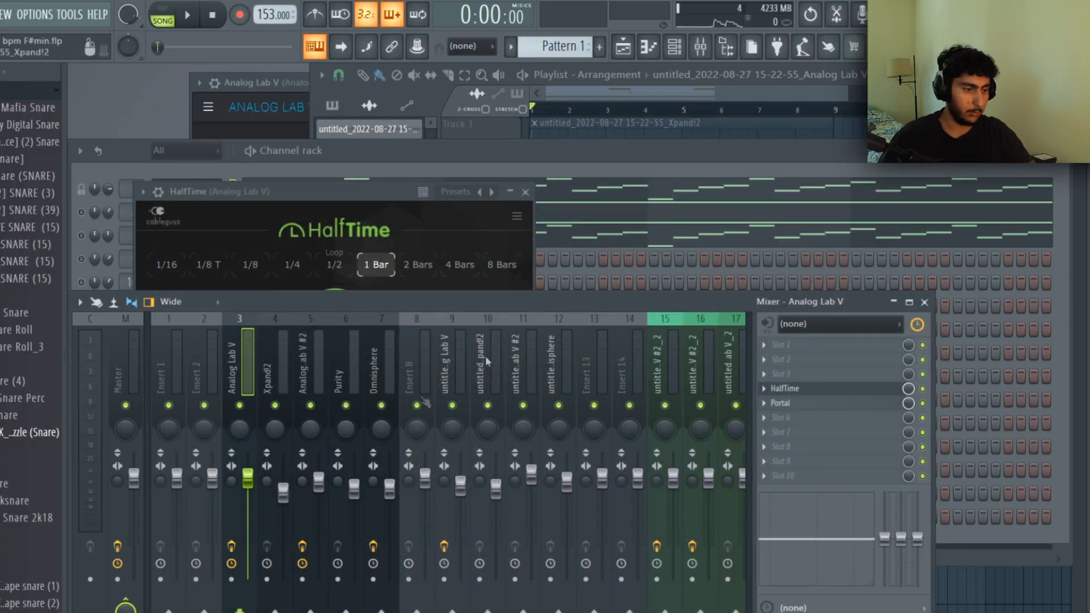
Examine the Analog Lab V audio clips on Tracks 3 and 4 of the playlist
key("F5")
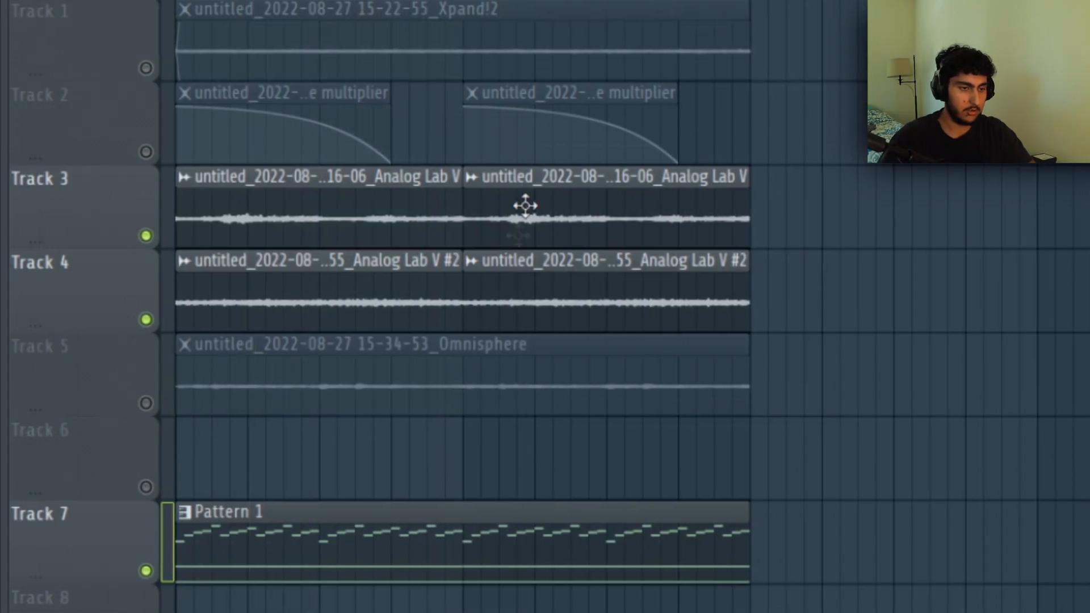
left_click_drag(772, 208, 435, 239)
left_click(961, 200, "ctrl")
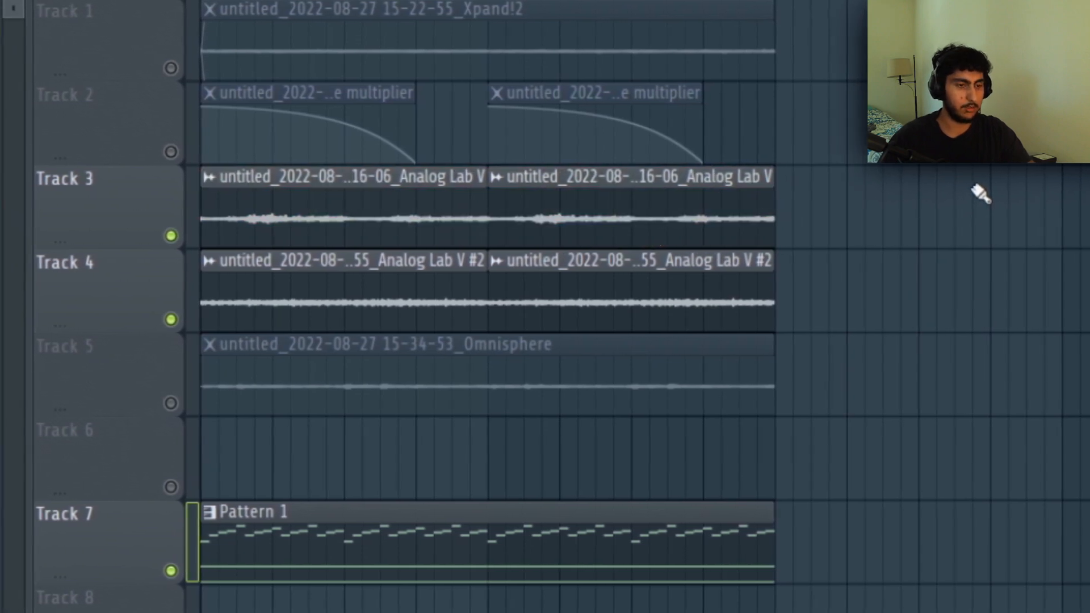
left_click_drag(761, 216, 1037, 183)
left_click(1041, 183, "ctrl")
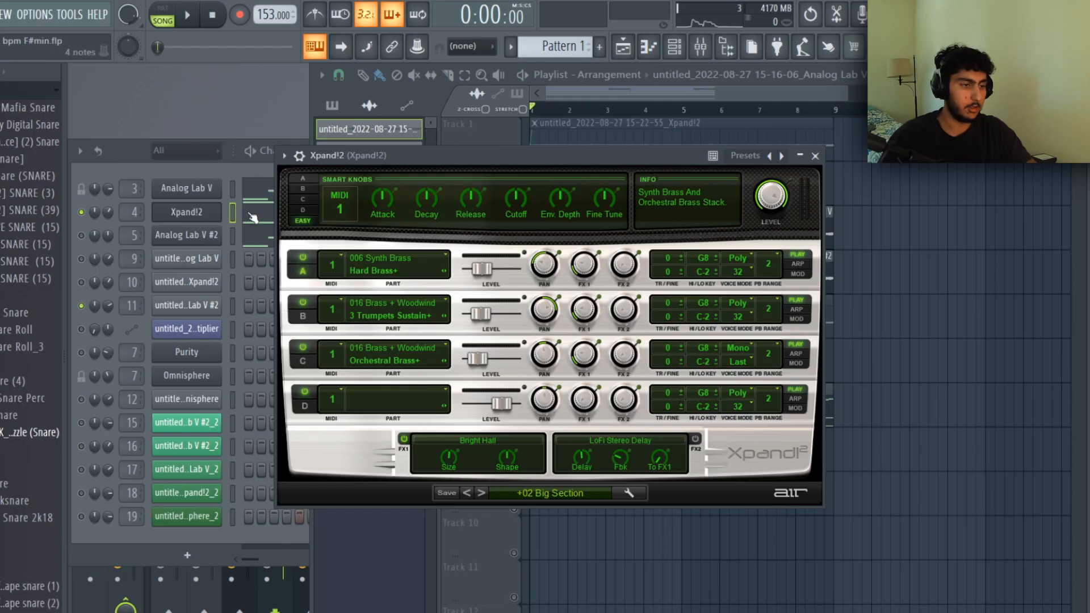
Open the Xpand!2 part in the piano roll and examine its long sustained notes
left_click(254, 217)
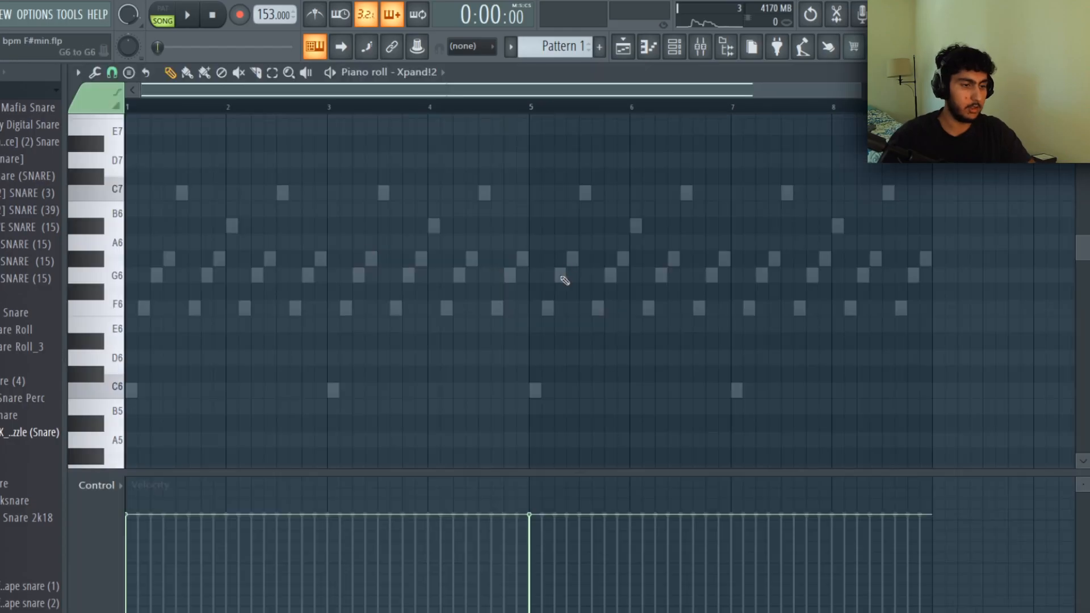
scroll(564, 278, "down", 5)
scroll(565, 281, "down", 2)
mouse_move(706, 430)
left_mouse_down()
mouse_move(401, 172)
mouse_move(340, 153)
left_mouse_up()
left_click(596, 262, "ctrl")
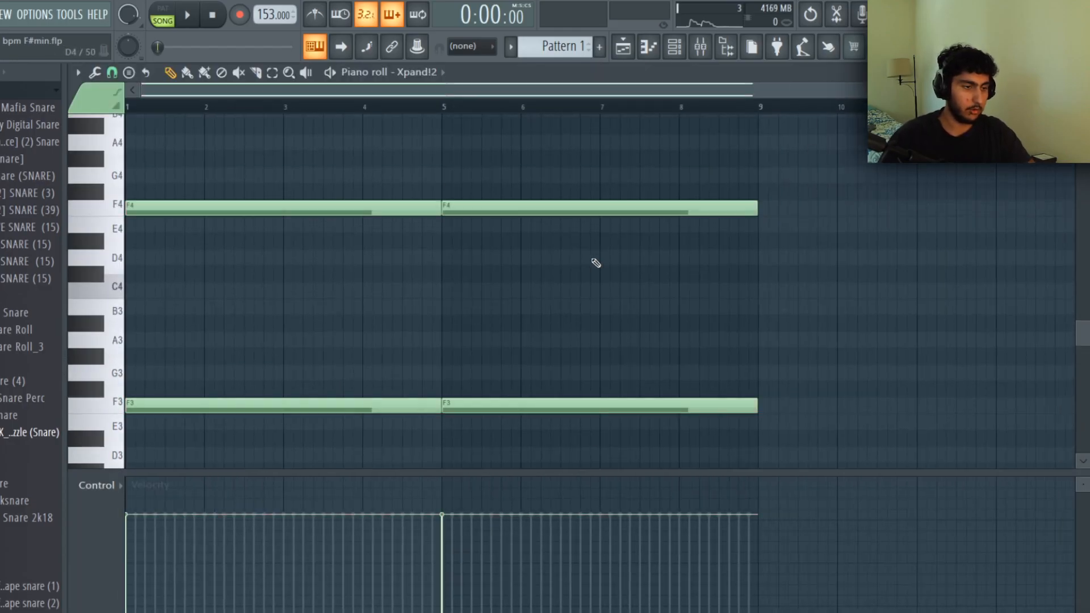
Play back the Xpand!2 part and examine its notes in the lower octaves
key("space")
key("space")
scroll(1007, 238, "down", 3)
key("space")
key("space")
scroll(871, 211, "down", 2)
scroll(857, 210, "up", 1)
key("space")
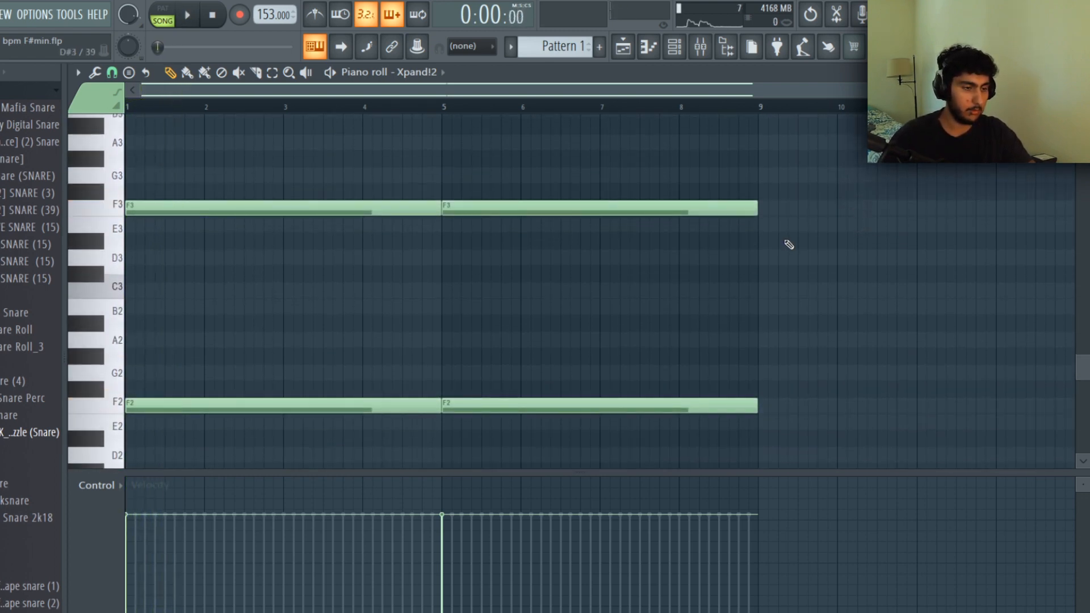
scroll(797, 232, "down", 2)
scroll(797, 233, "up", 1)
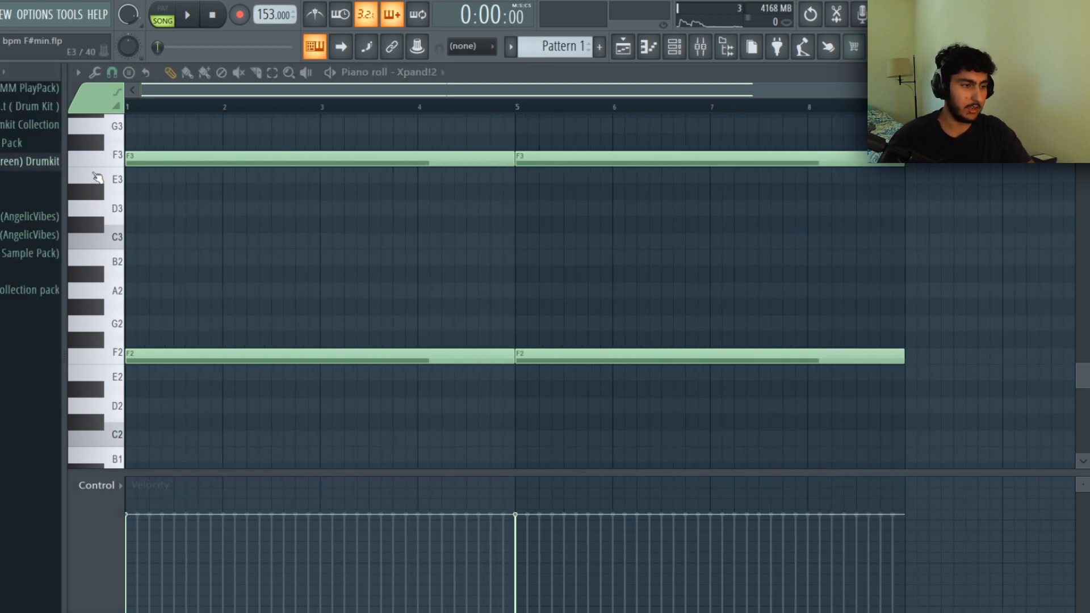
key("space")
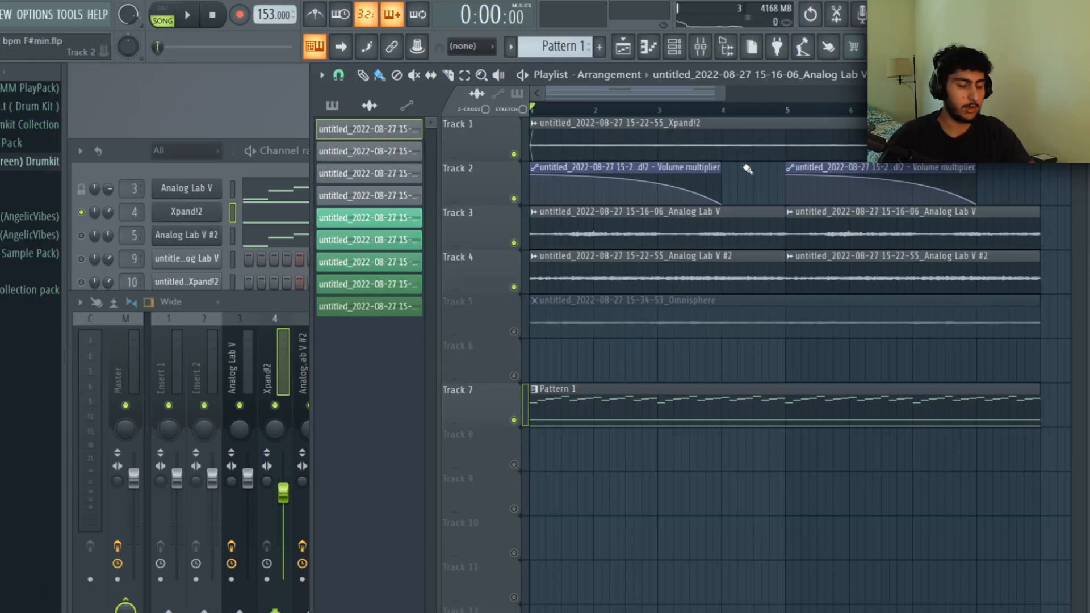
Highlight the Xpand!2 clip and its volume automation on Tracks 1 and 2, and view the clip's Volume automation option
scroll(959, 199, "down", 1)
left_click_drag(1012, 182, 619, 133)
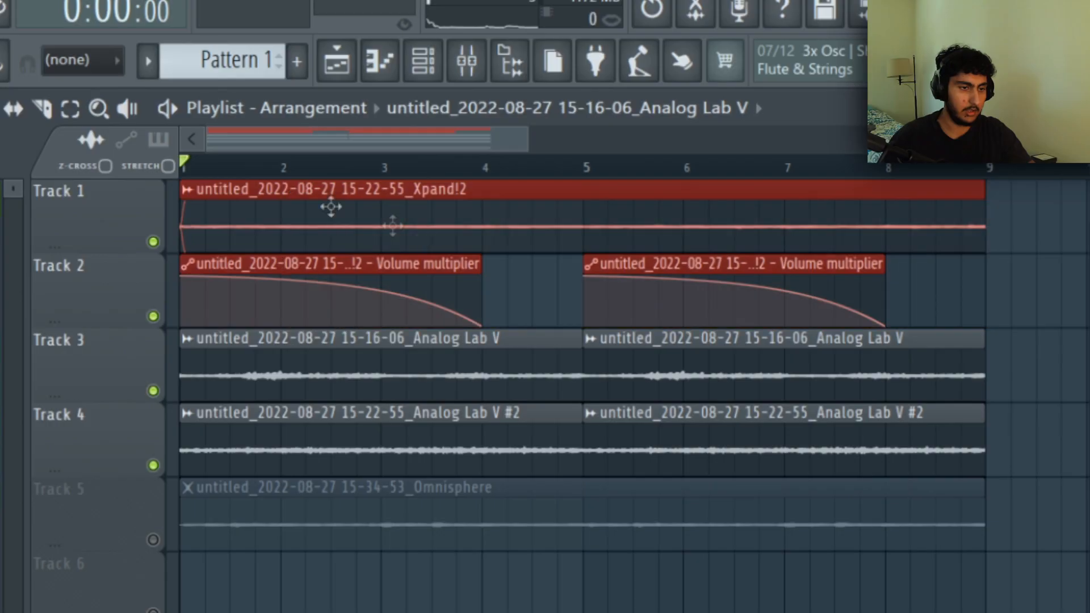
left_click(499, 296)
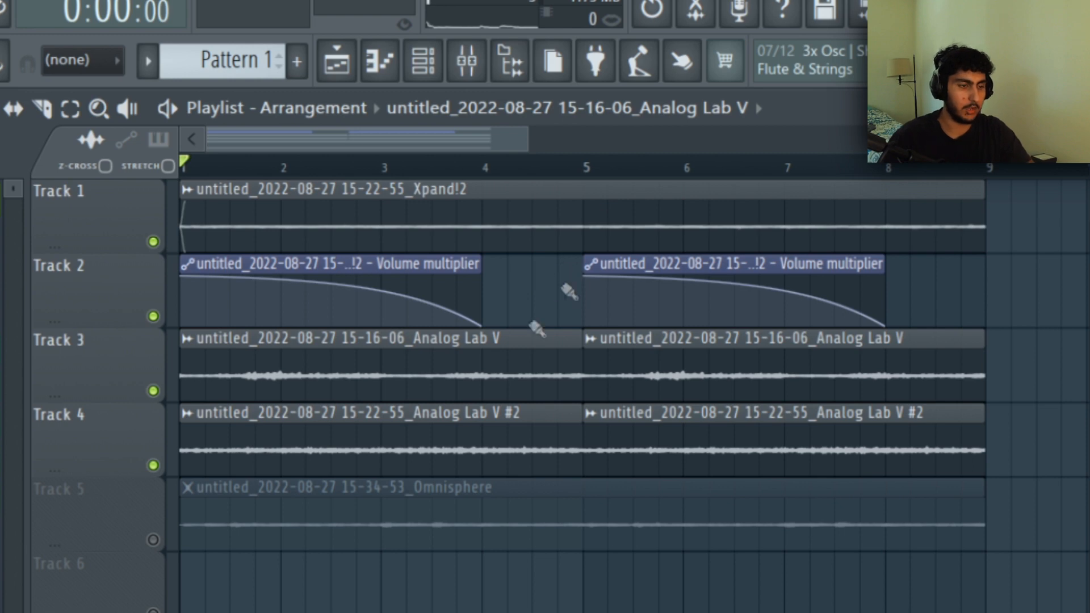
left_click(187, 191)
mouse_move(433, 387)
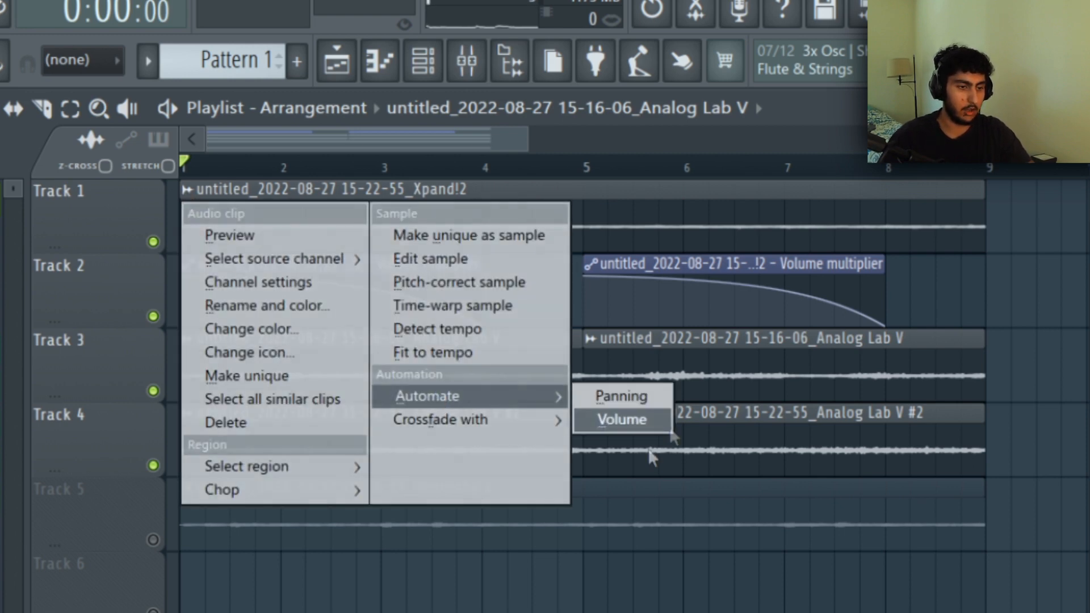
left_click(621, 430)
Select both volume automation clips on Track 2 and try removing the first Analog Lab V clip from Track 3
left_click_drag(970, 319, 342, 311)
right_click(497, 335)
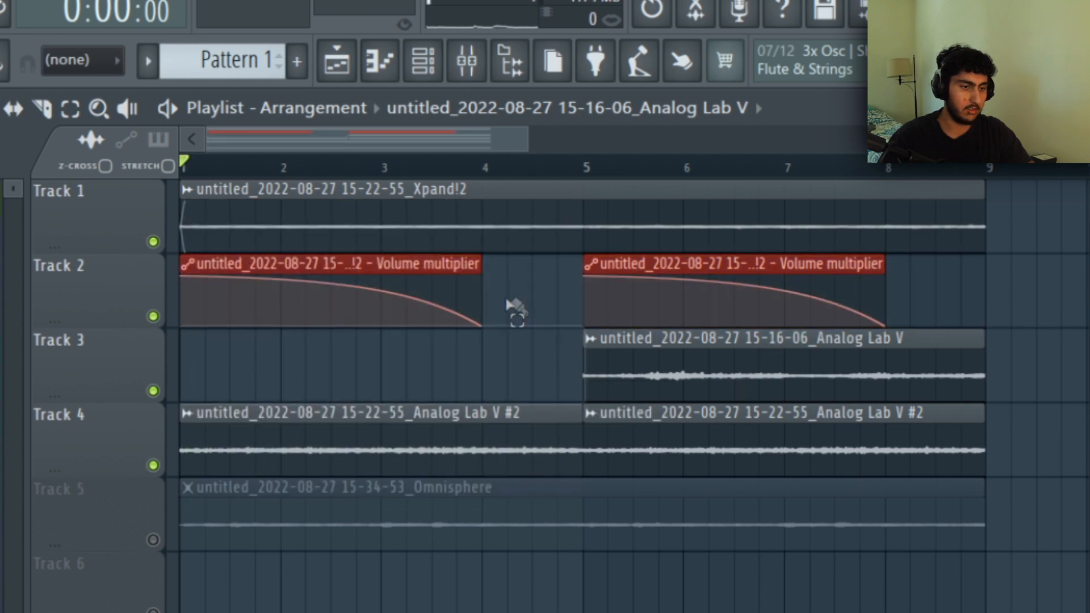
left_click_drag(289, 280, 694, 282, "shift")
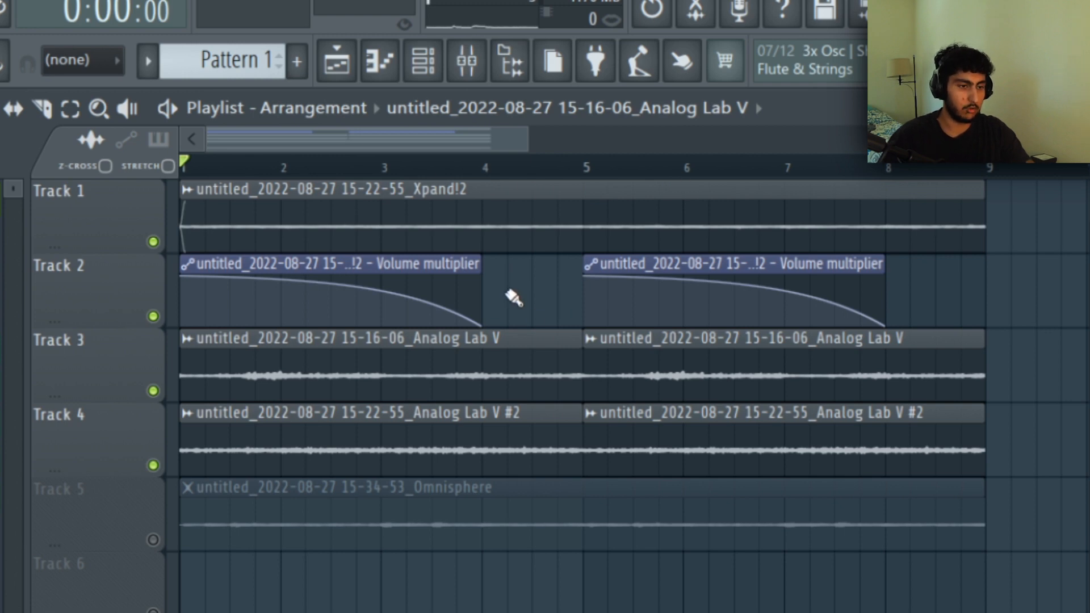
scroll(816, 289, "down", 2)
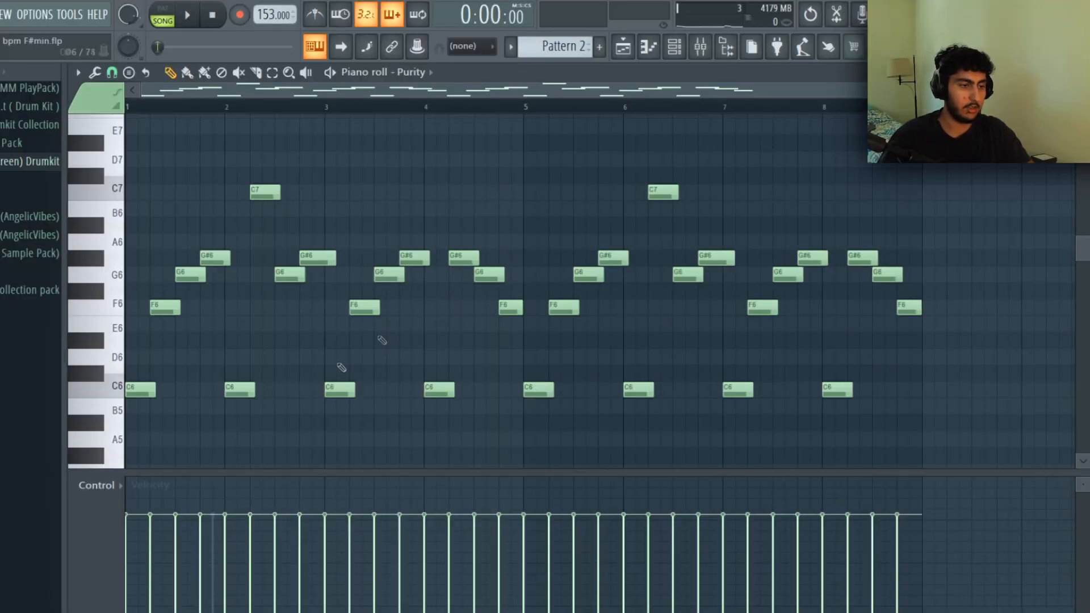
Examine the Purity melody of Pattern 2 in the piano roll, highlighting its first C6 and F6 notes
scroll(126, 407, "up", 4)
left_click_drag(269, 429, 194, 268)
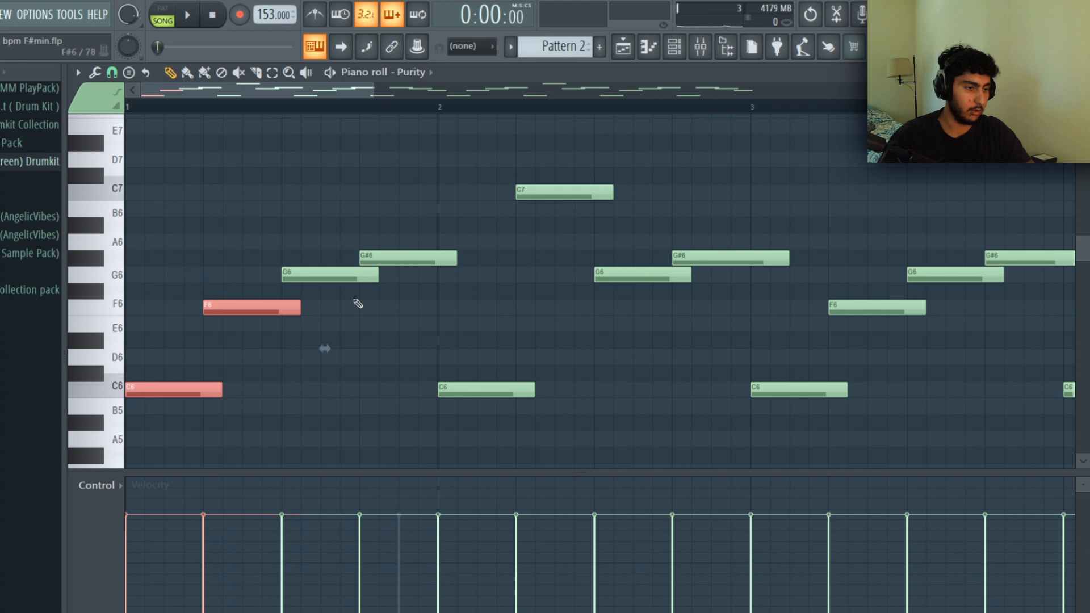
left_click(401, 338)
scroll(398, 335, "down", 4)
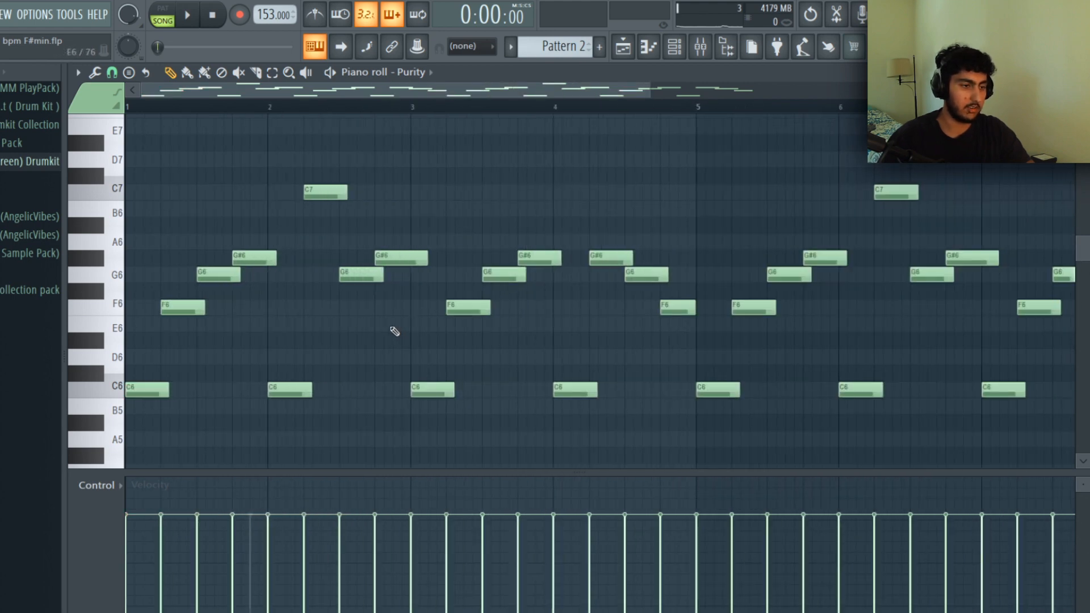
scroll(395, 330, "down", 2)
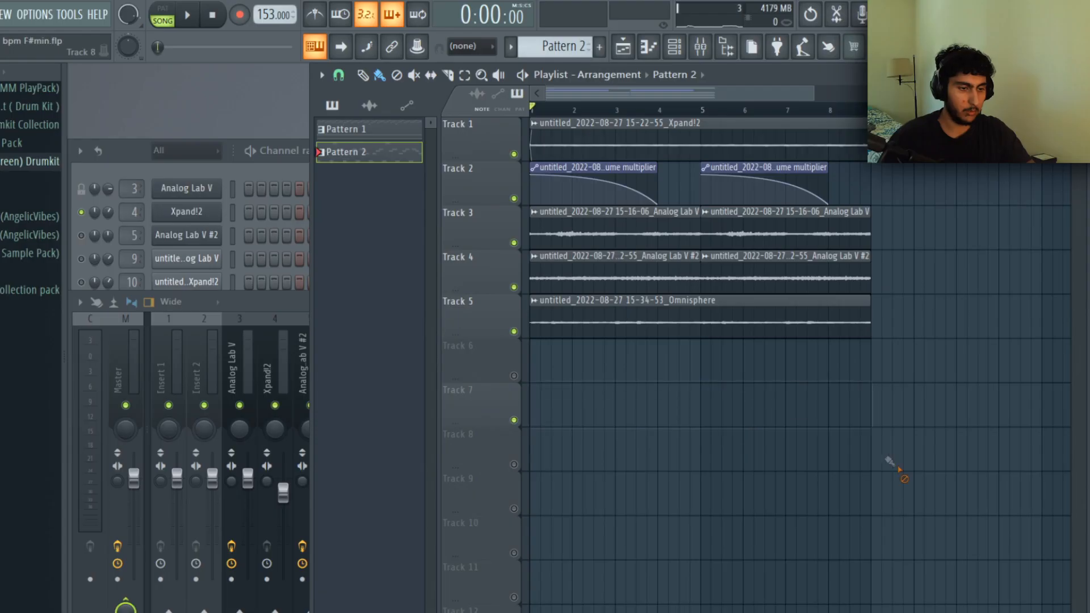
Toggle the solo state of Track 6 and highlight all clips in the playlist arrangement
right_click(516, 375)
right_click(515, 375)
left_click_drag(1025, 470, 537, 134)
left_click(836, 360, "ctrl")
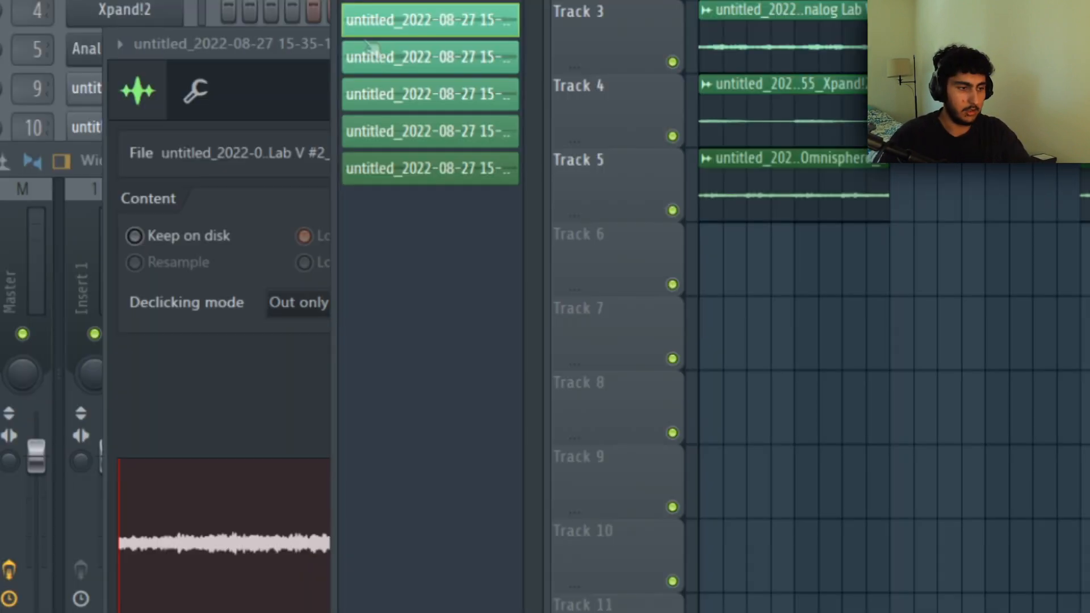
Review the channel settings of the Analog Lab V #2_2 sample and its clips on Tracks 1 and 2 of Arrangement_2
left_click(269, 252)
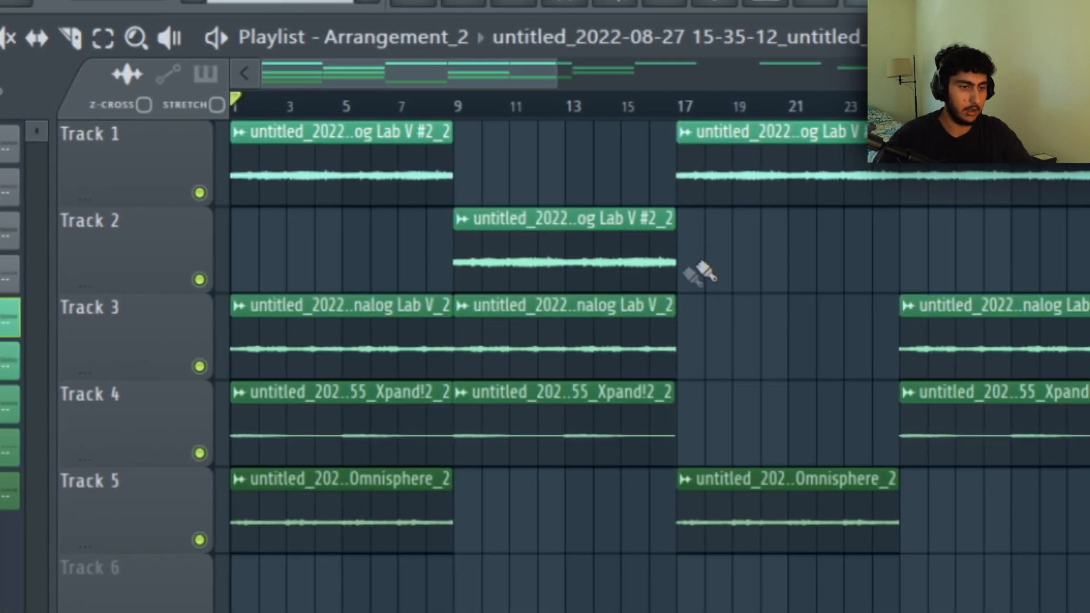
left_click(728, 182)
left_click(279, 189)
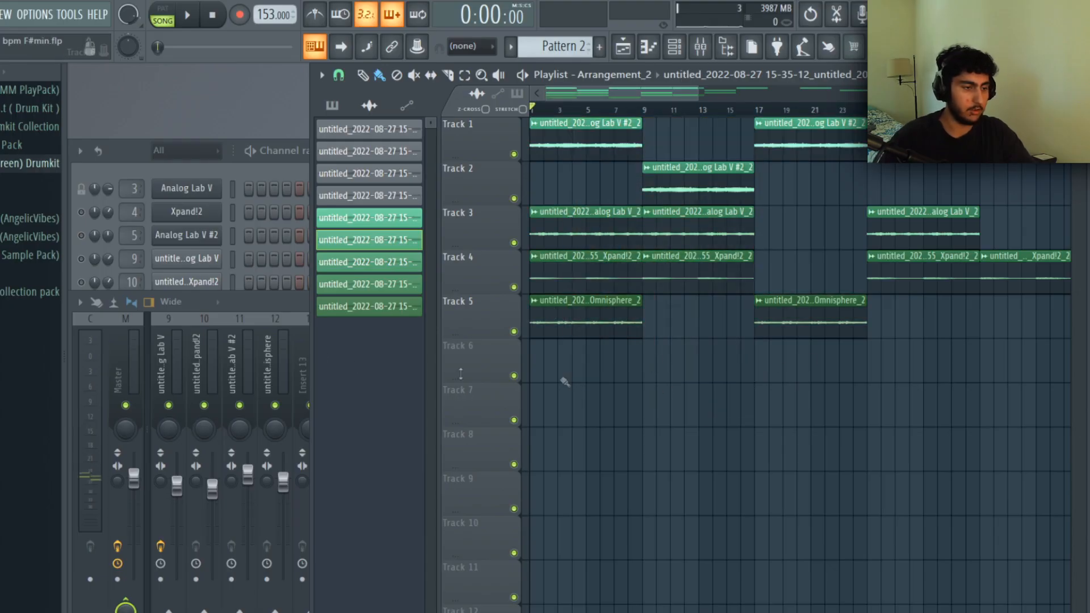
Highlight the Analog Lab V #2_2 clips on Tracks 1 and 2, and view the Fruity parametric EQ 2 settings on their mixer tracks
left_click(277, 308)
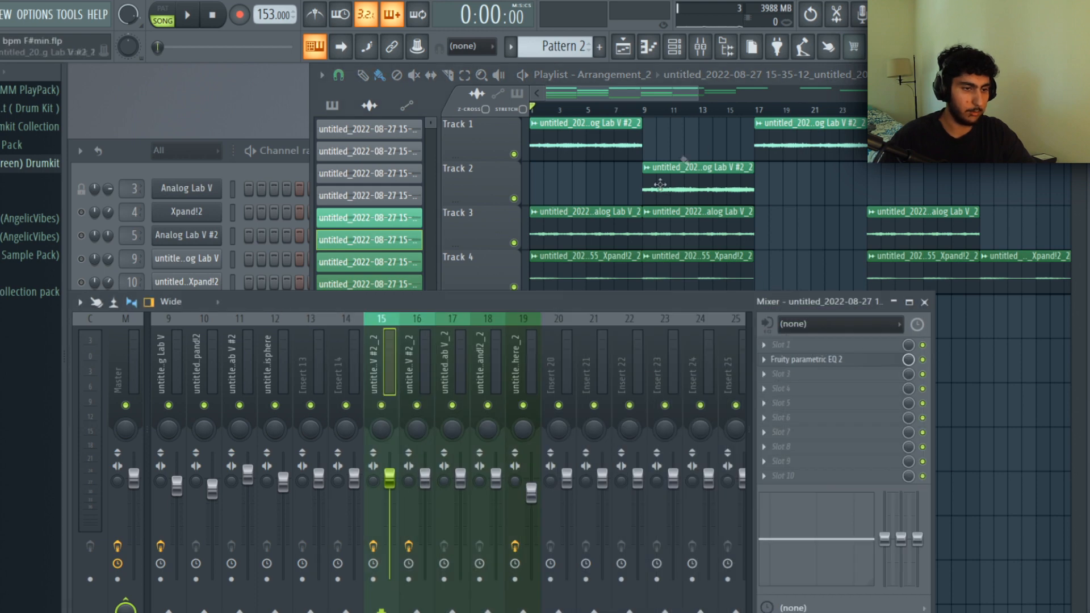
left_click(661, 184)
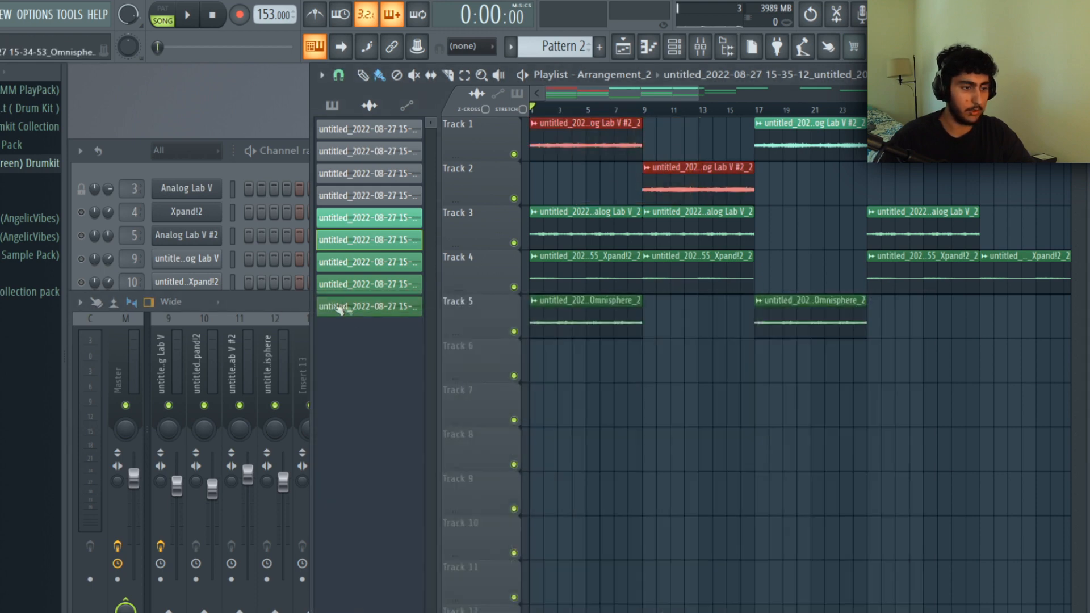
left_click(290, 307)
left_click(862, 360)
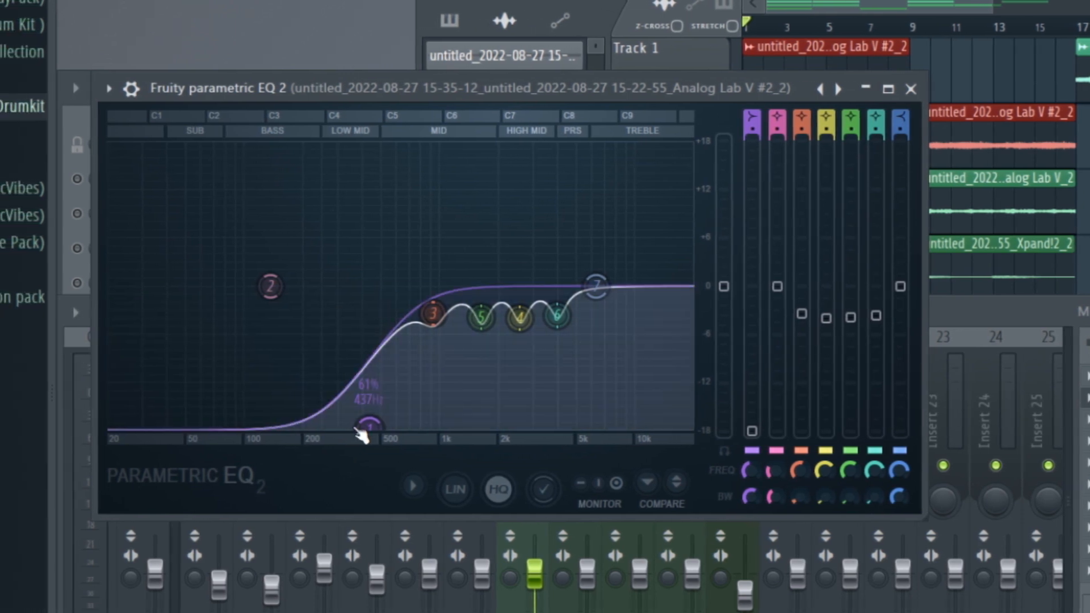
left_click(929, 91)
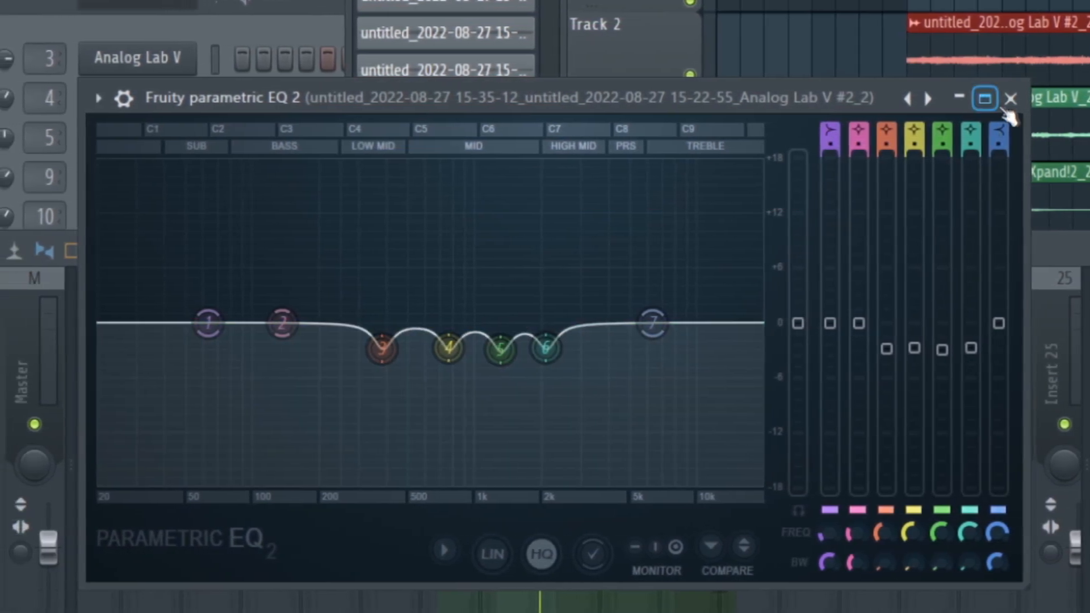
Close the equalizer settings and review the full beat arrangement, including the channel settings of the Tej - Still Winning (Durk) sample on Track 1
left_click(1016, 107)
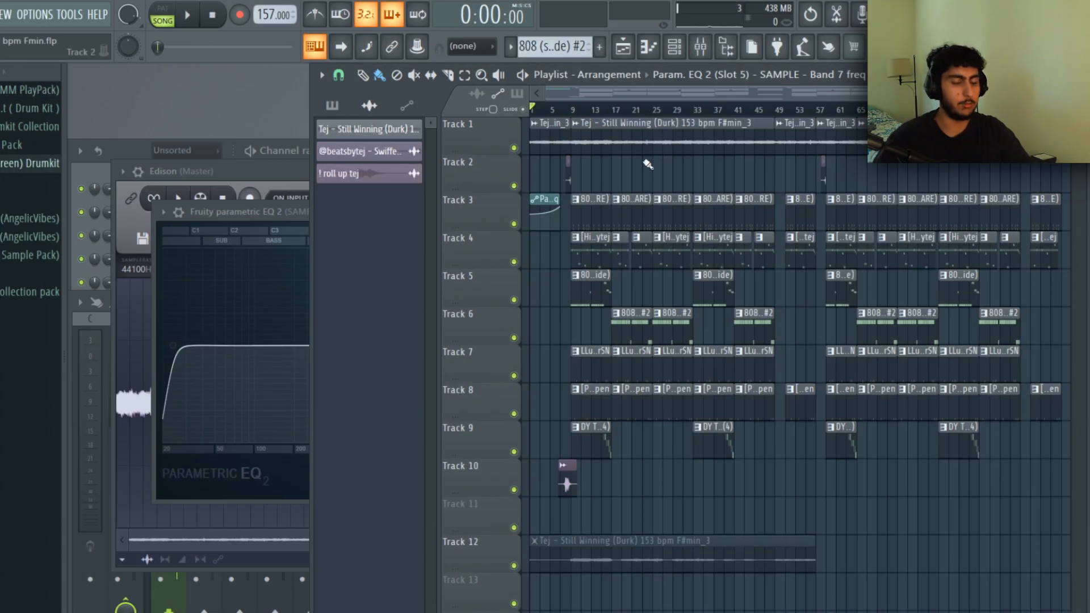
scroll(648, 164, "down", 2)
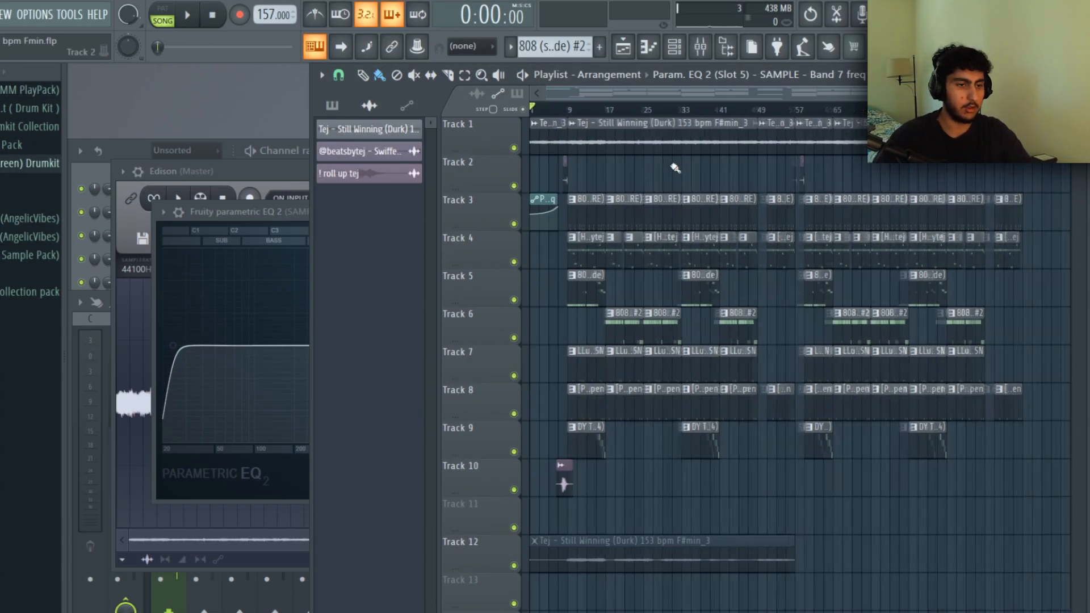
left_click(639, 184, "ctrl")
scroll(639, 184, "up", 3)
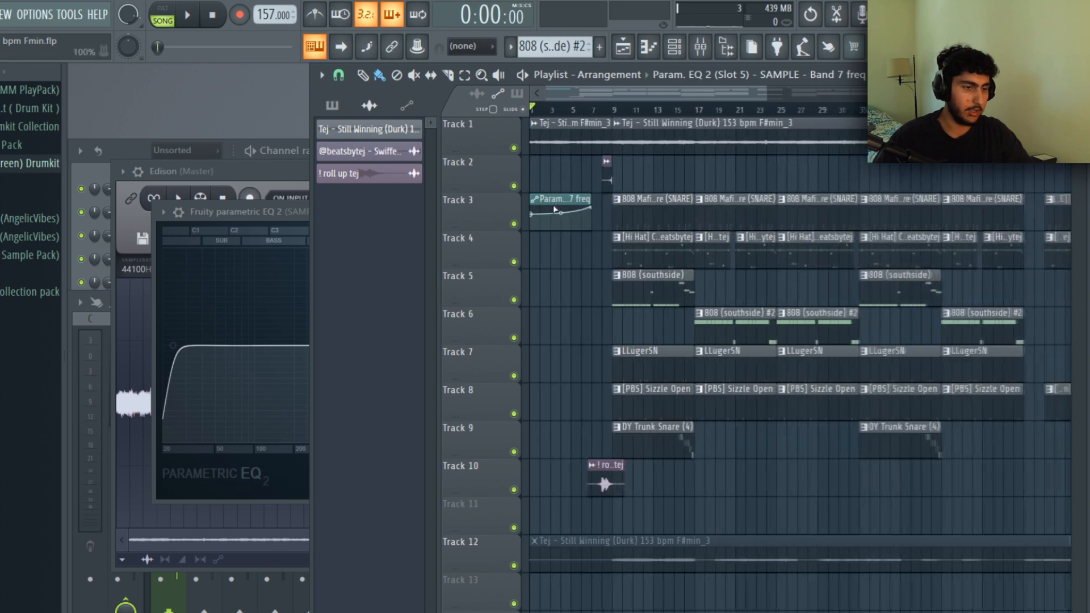
scroll(643, 192, "down", 2)
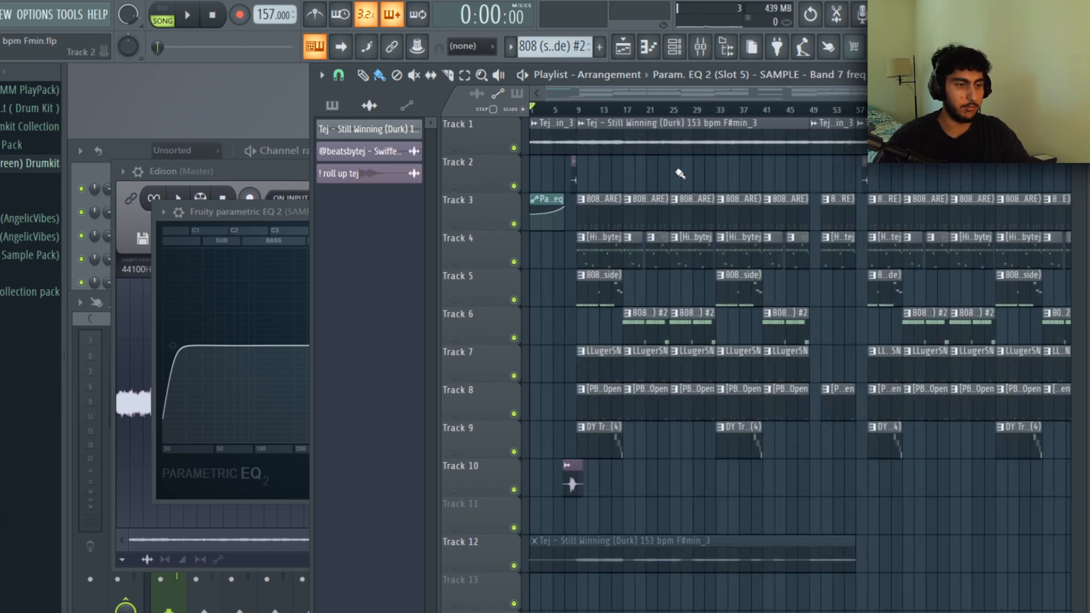
double_click(606, 151)
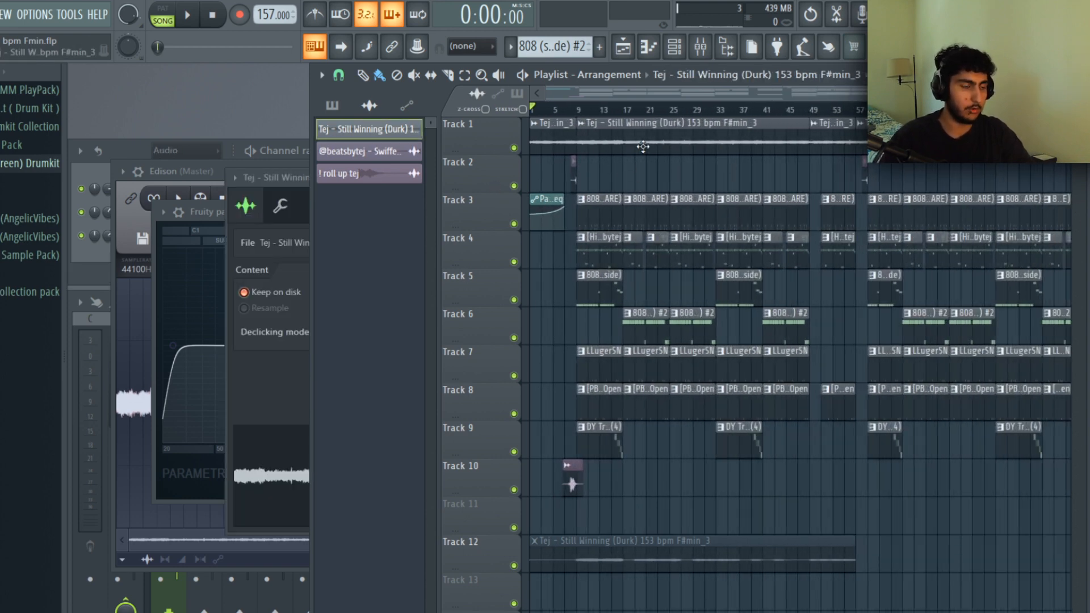
left_click(595, 126)
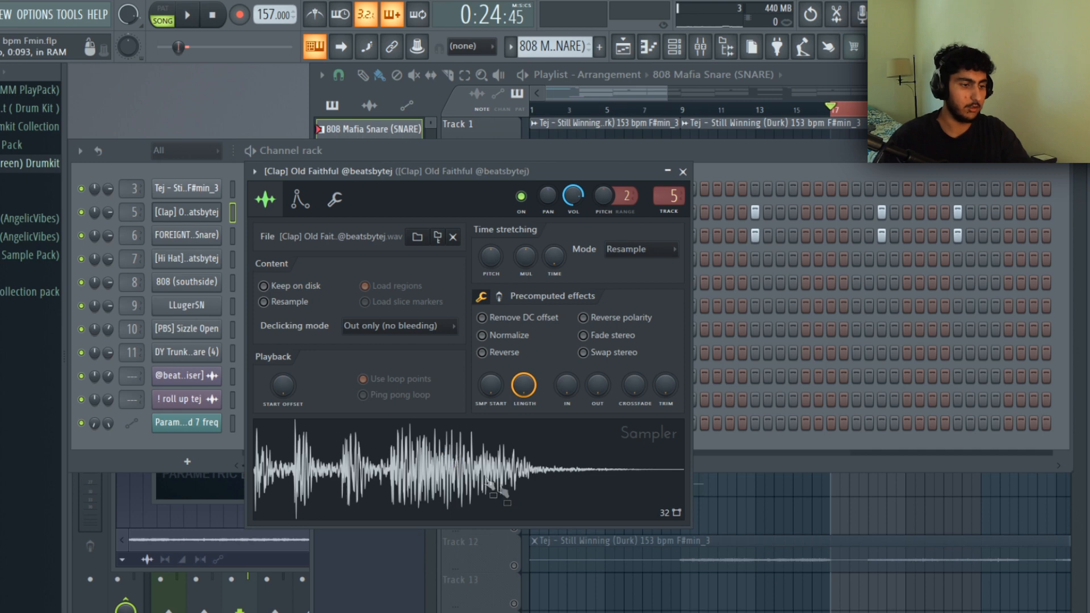
Examine the [Clap] Old Faithful pattern in the piano roll, highlighting its C5 notes and the layered snare ghost notes
key("Down")
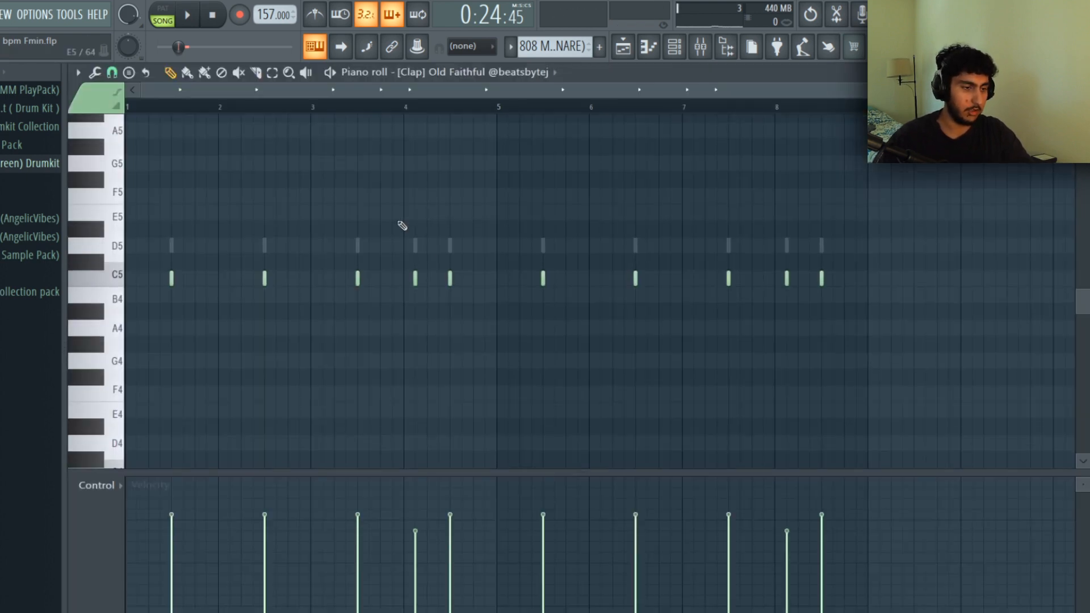
left_click_drag(922, 250, 133, 329)
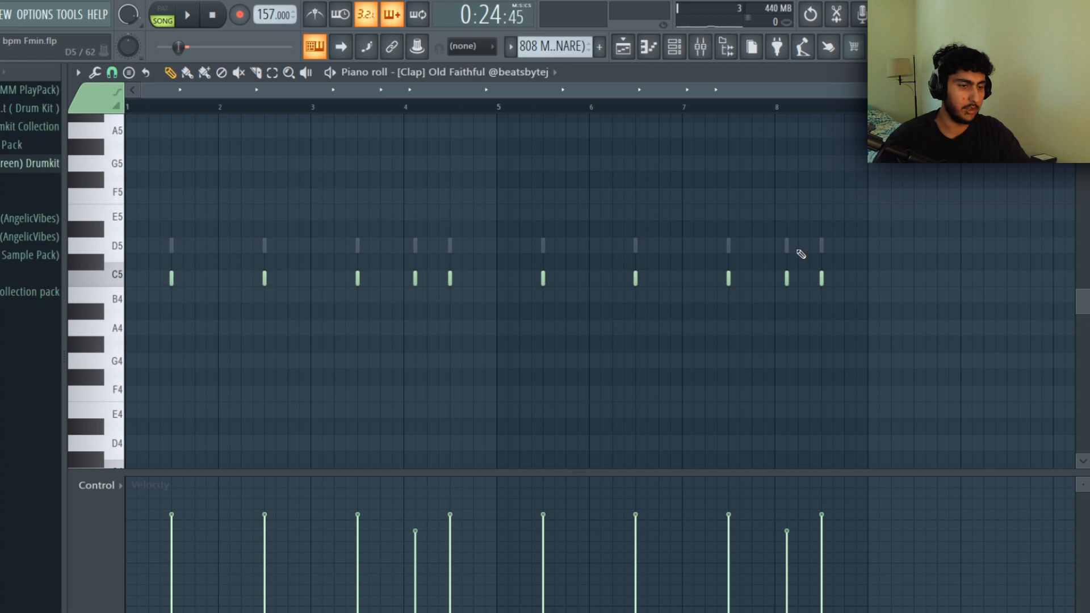
left_click_drag(947, 223, 163, 287)
left_click(340, 229, "ctrl")
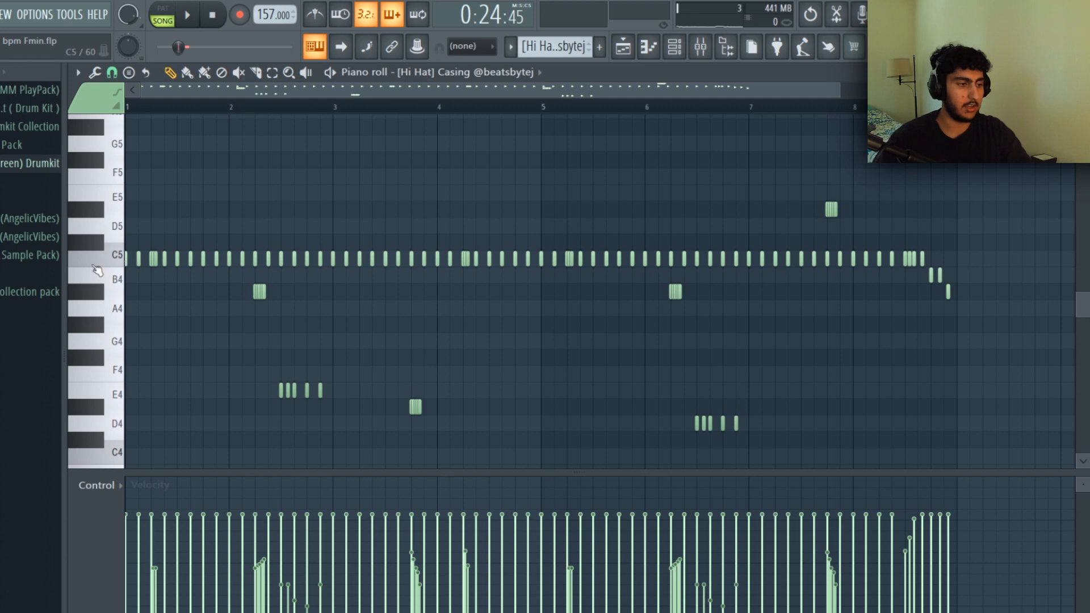
Preview the [Hi Hat] Casing sound, point out the 1/3 step snap option, and highlight the C5 hats and the pitched rolls
left_click(97, 271)
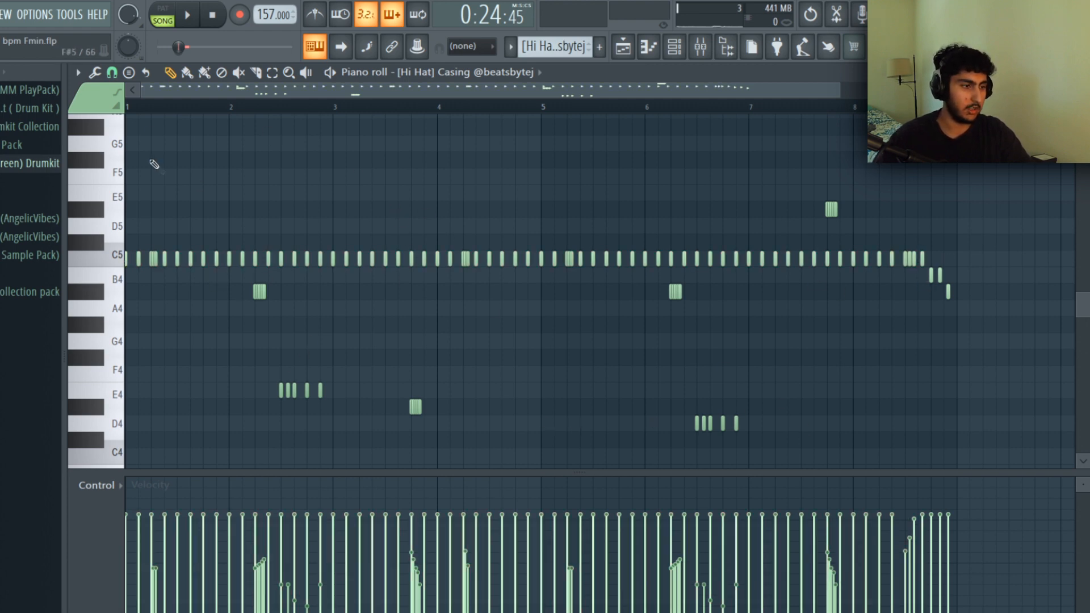
left_click(120, 76)
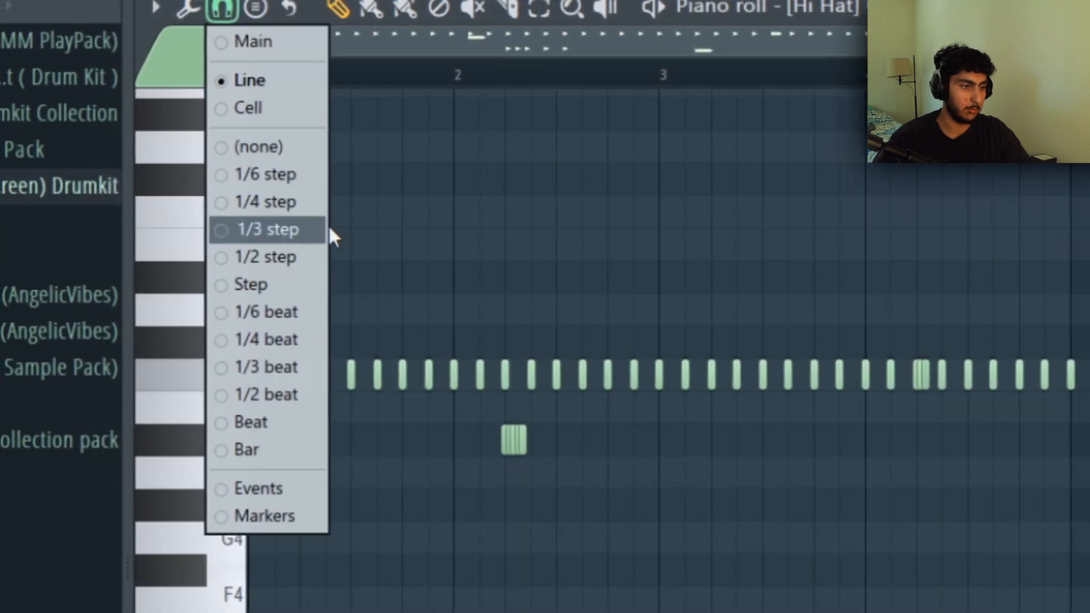
left_click(130, 185)
left_click_drag(578, 253, 132, 285)
left_click_drag(574, 477, 255, 323)
left_click_drag(878, 219, 767, 186)
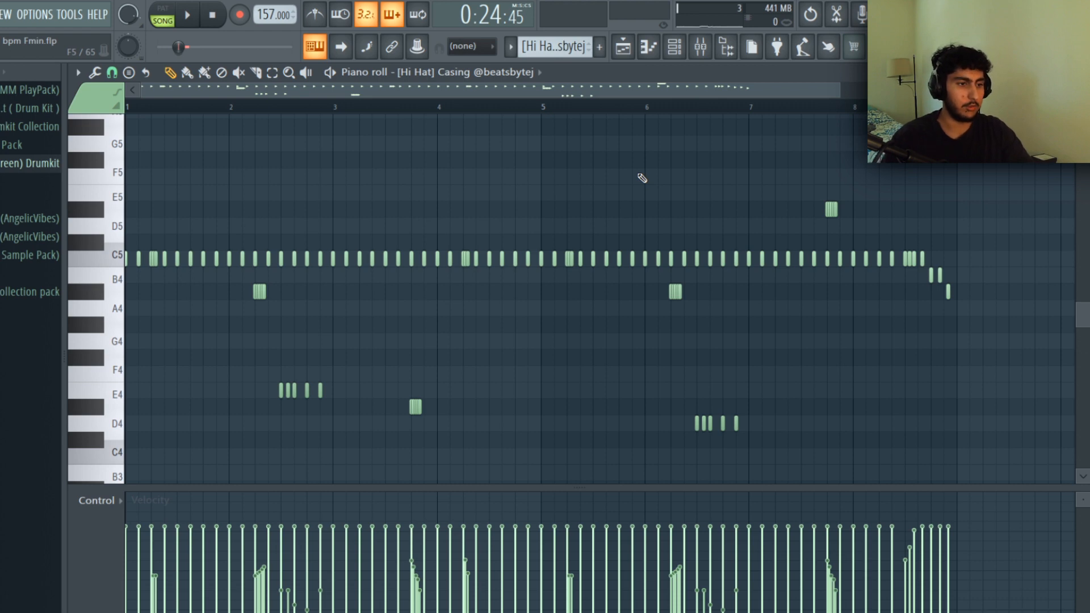
Highlight the descending hi-hat notes at the end of bar 8 and point out the 1/6 beat snap option
left_click_drag(851, 348, 525, 234)
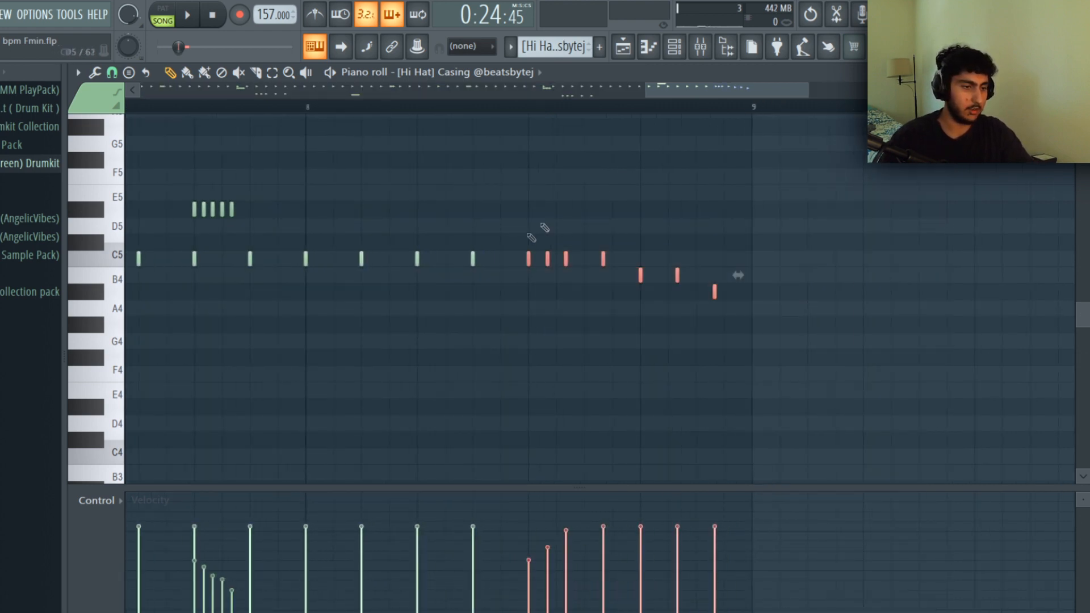
left_click(111, 73)
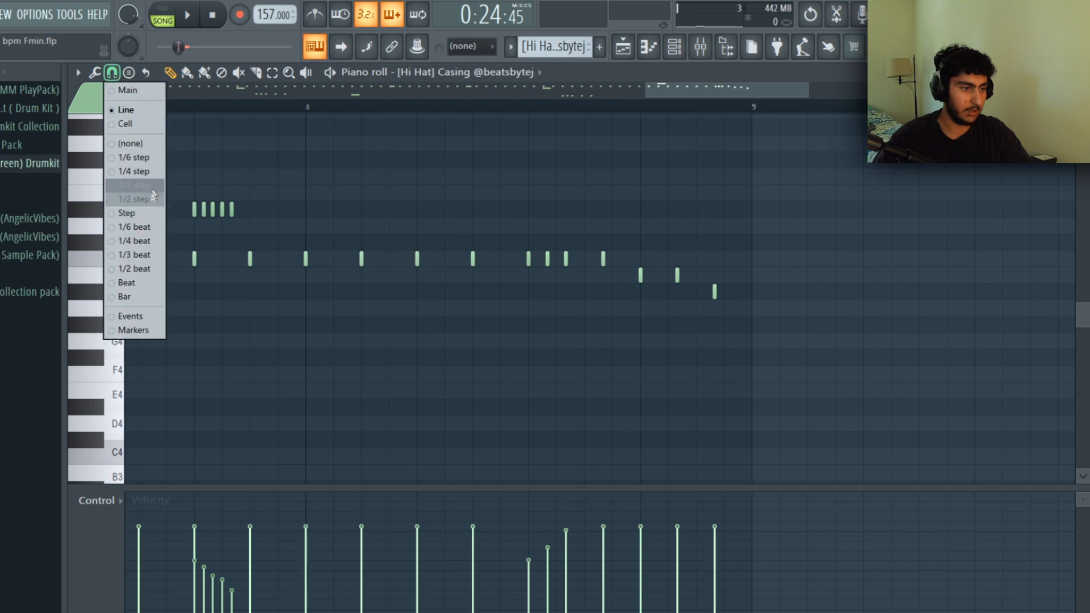
left_click(147, 228)
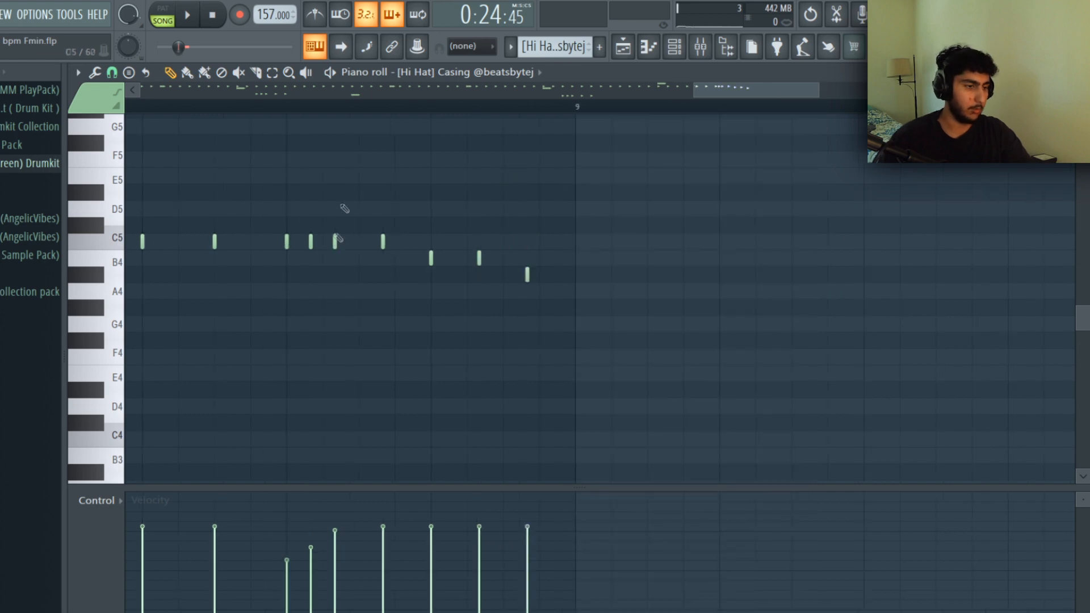
left_click_drag(718, 95, 695, 95)
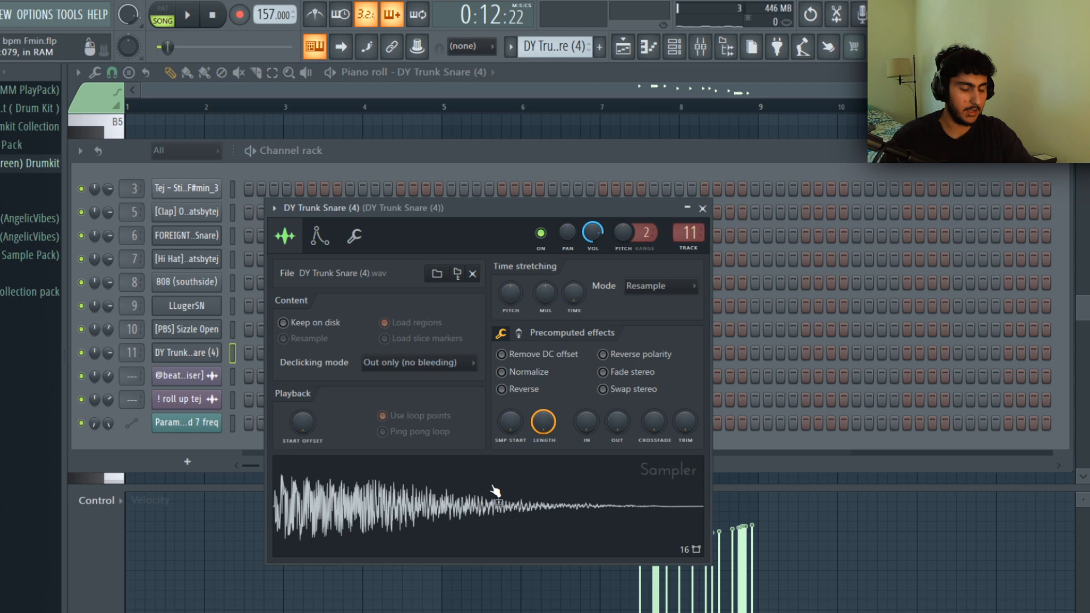
Examine the DY Trunk Snare (4) pattern in the piano roll, highlighting its descending notes across bars 7 and 8
key("F7")
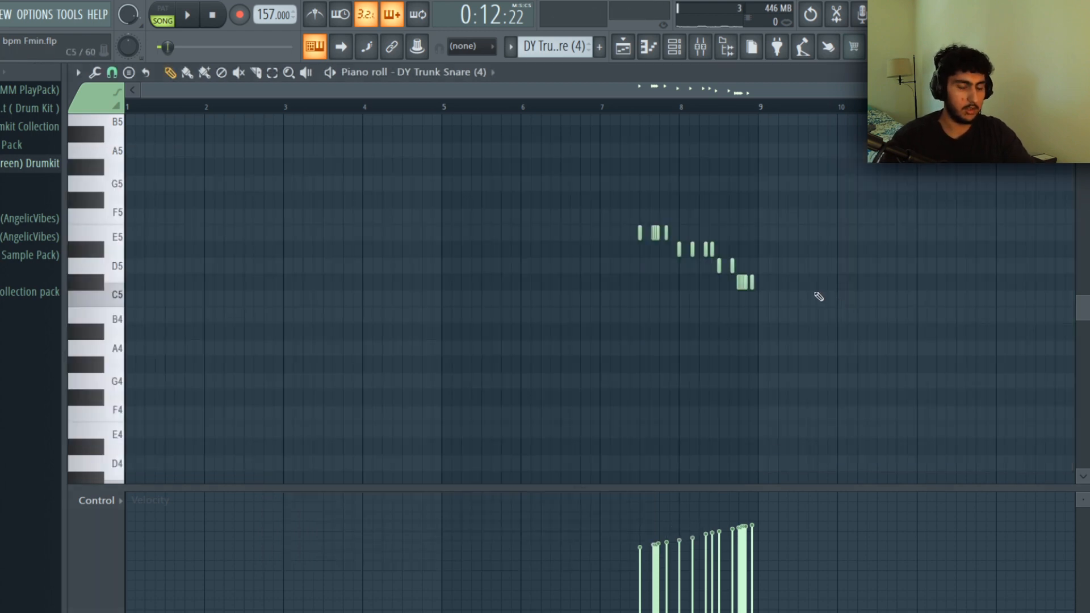
left_click_drag(896, 355, 648, 205)
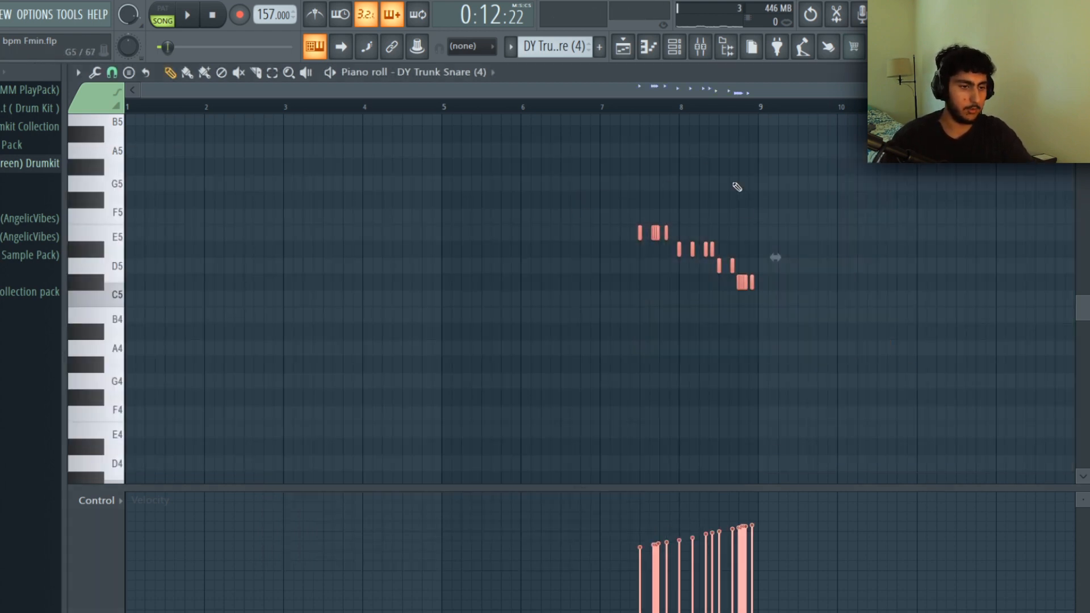
left_click(782, 187)
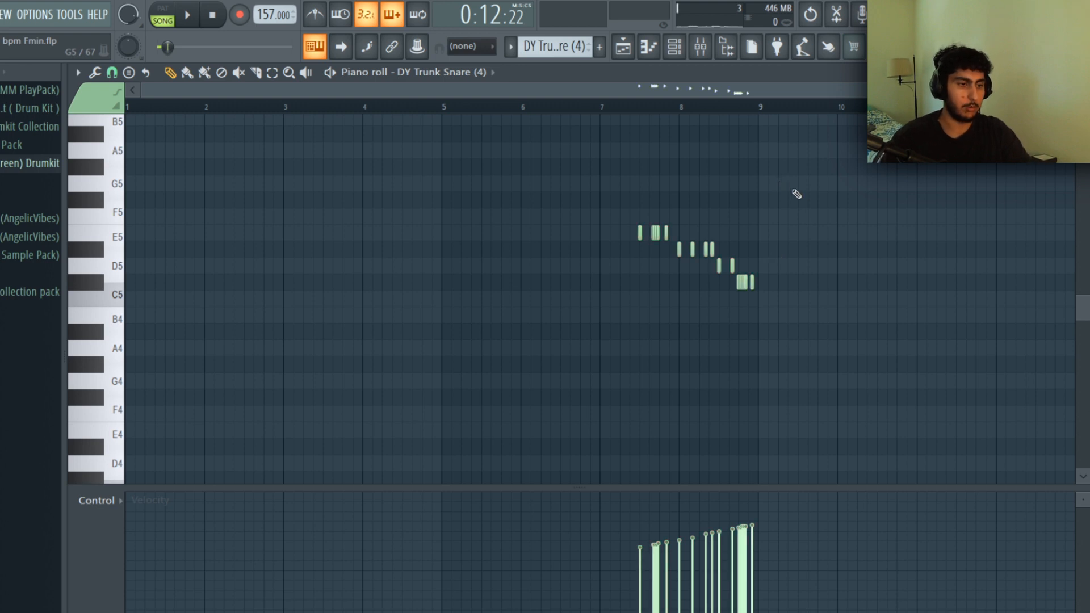
scroll(811, 256, "up", 2)
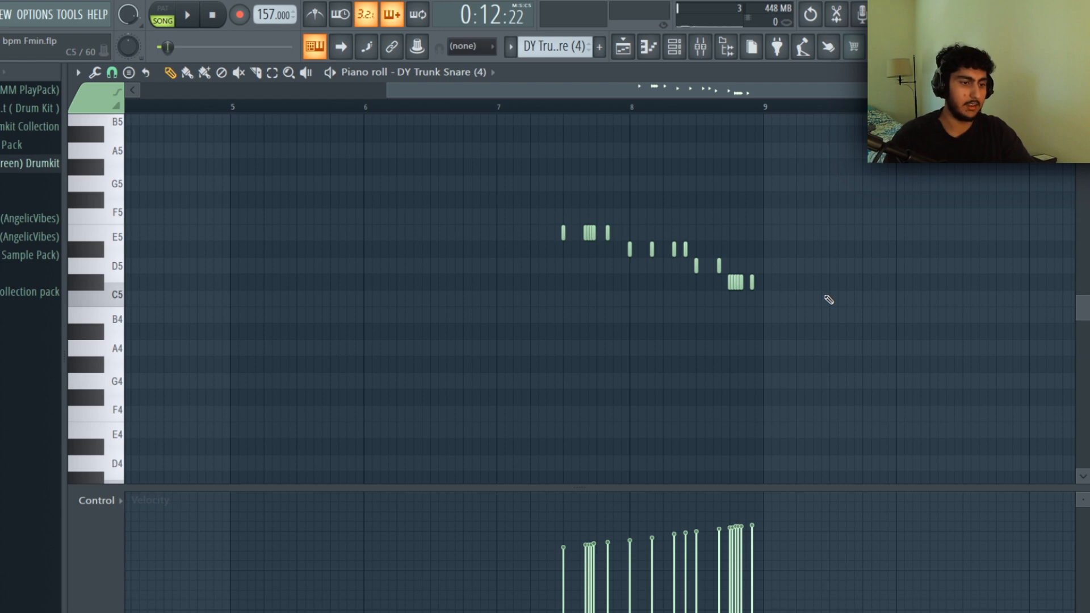
scroll(818, 279, "up", 2)
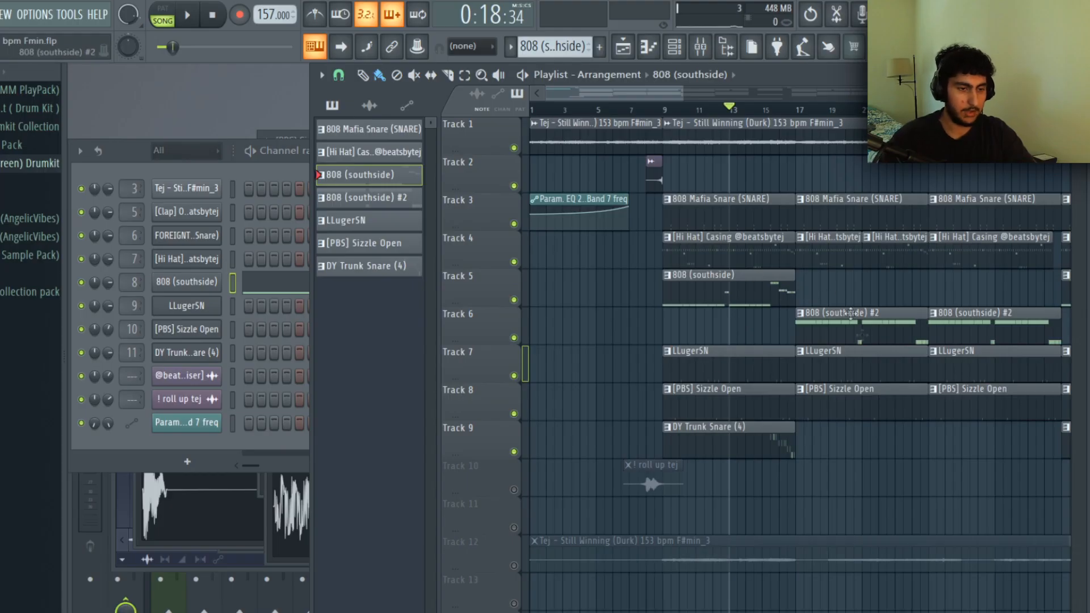
Highlight the 808 (southside) clip on Track 5 and the 808 (southside) #2 clips on Track 6 of the arrangement
left_click_drag(871, 330, 742, 302)
left_click(766, 270)
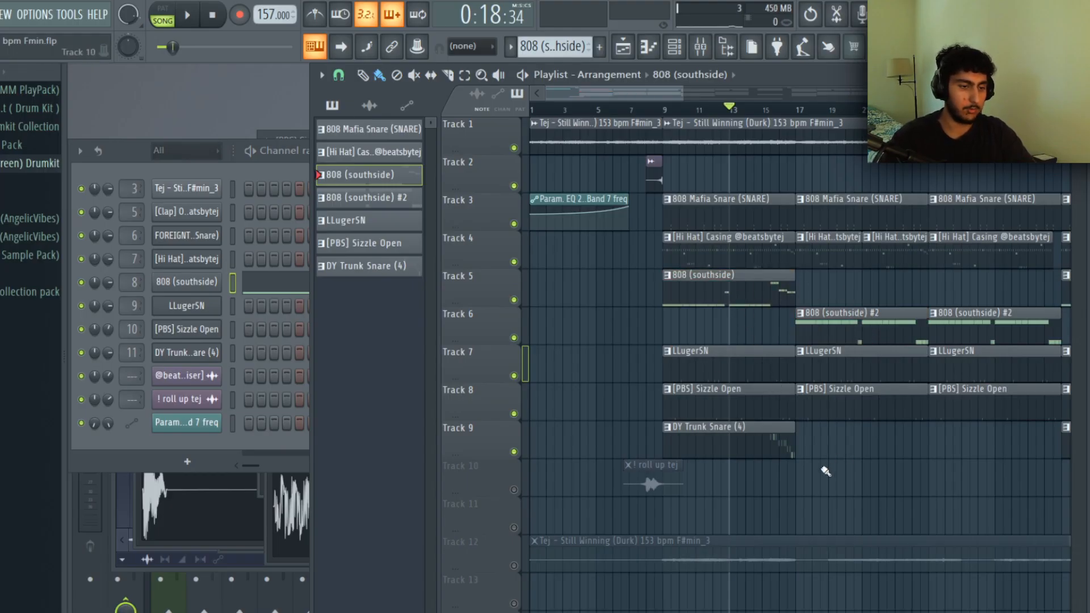
scroll(888, 398, "down", 1)
left_click_drag(912, 339, 784, 328)
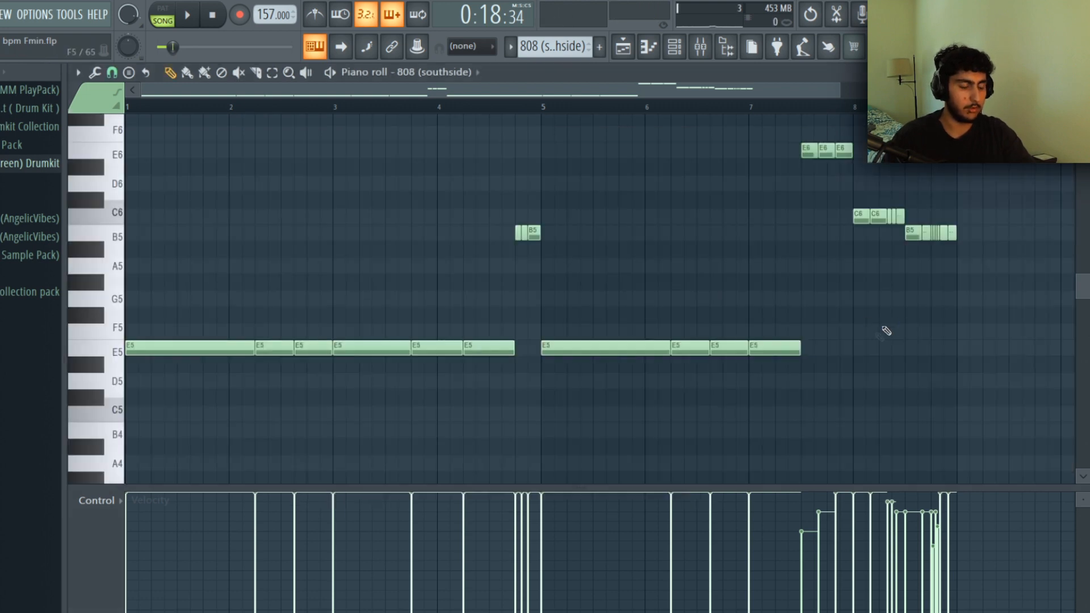
Examine the 808 (southside) pattern in the piano roll, highlighting its long E5 notes and the closing E6, C6 and B5 run
left_click_drag(885, 307, 141, 421)
left_click(500, 298, "ctrl")
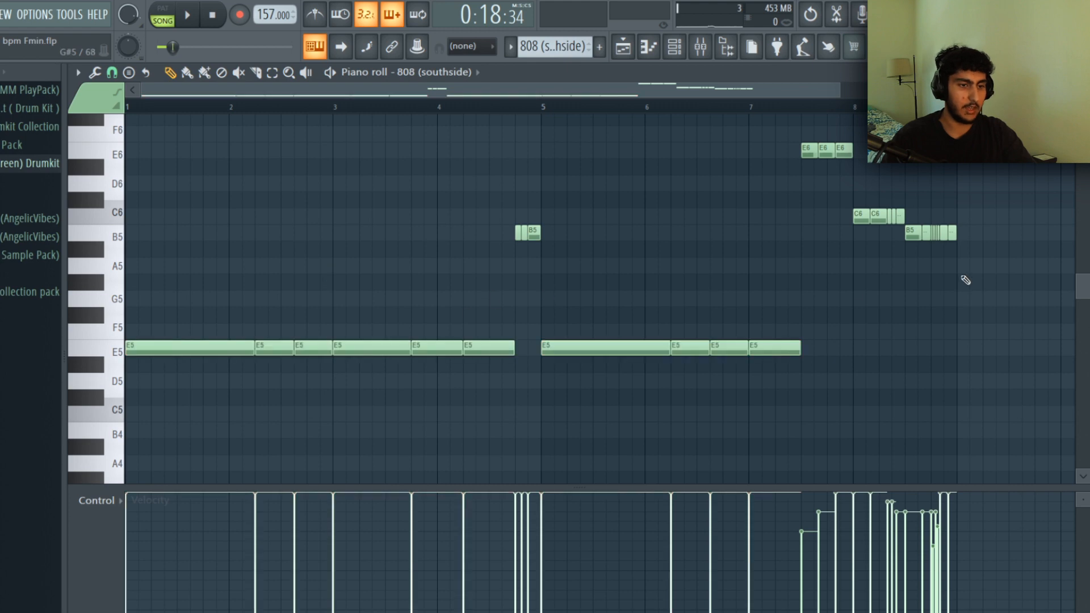
scroll(1008, 313, "up", 1)
left_click_drag(1018, 323, 778, 163)
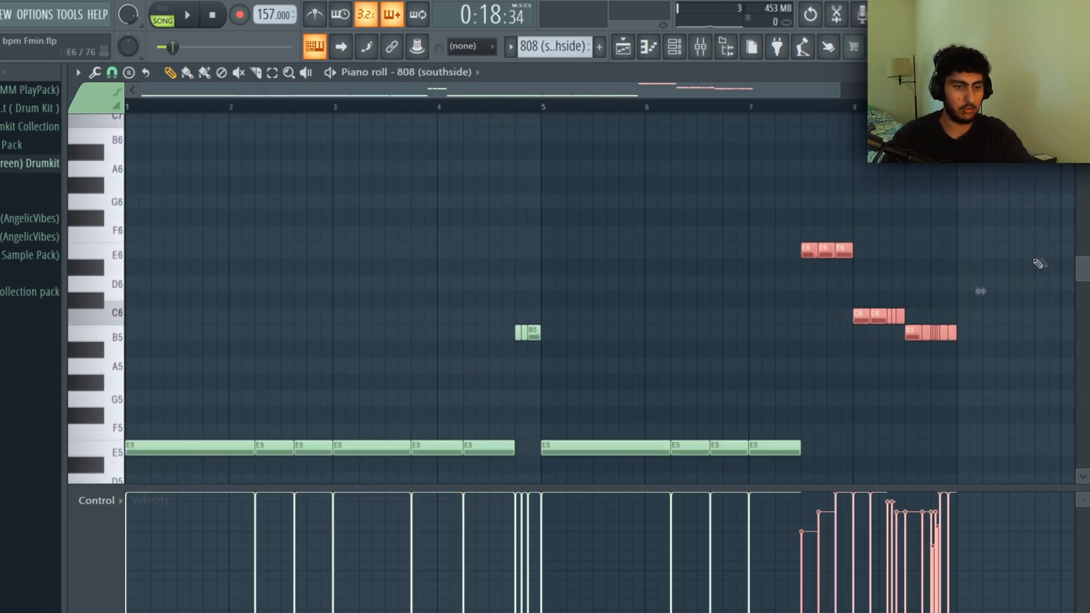
scroll(1039, 250, "up", 1)
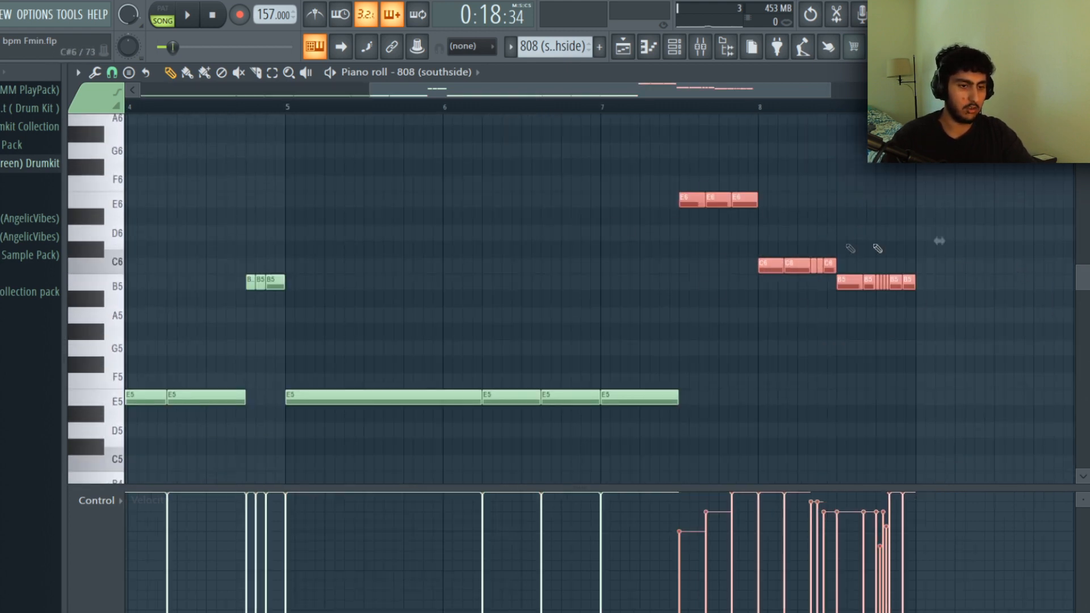
left_click(1030, 226, "ctrl")
Inspect the closing E6, C6 and B5 notes of the 808 (southside) pattern up close, and play the pattern
scroll(1035, 226, "up", 2)
scroll(918, 304, "up", 1)
scroll(894, 347, "down", 1)
left_click_drag(925, 343, 536, 159)
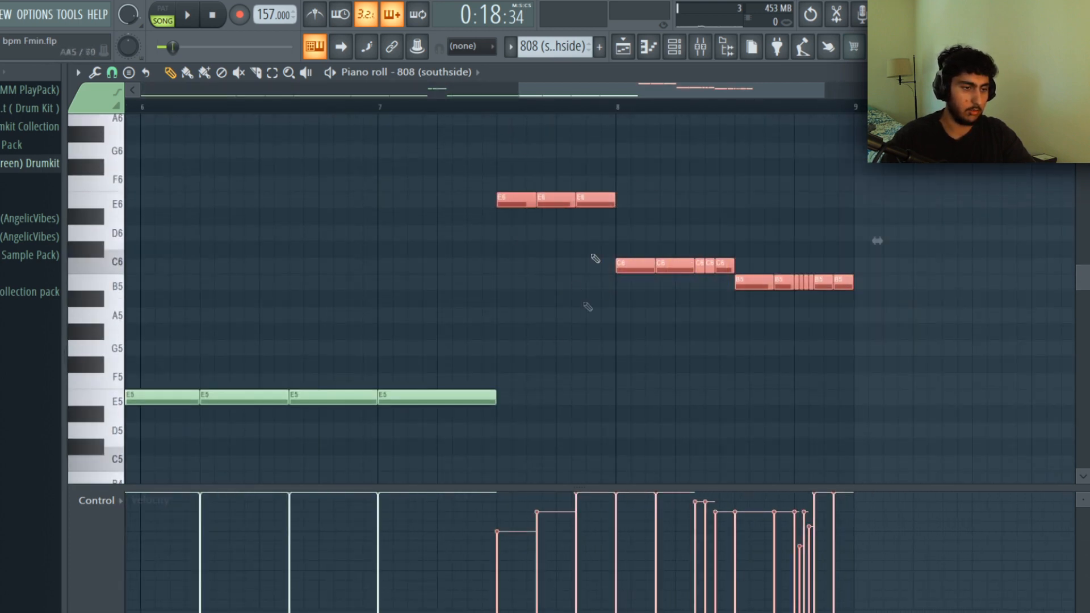
left_click(569, 214, "ctrl")
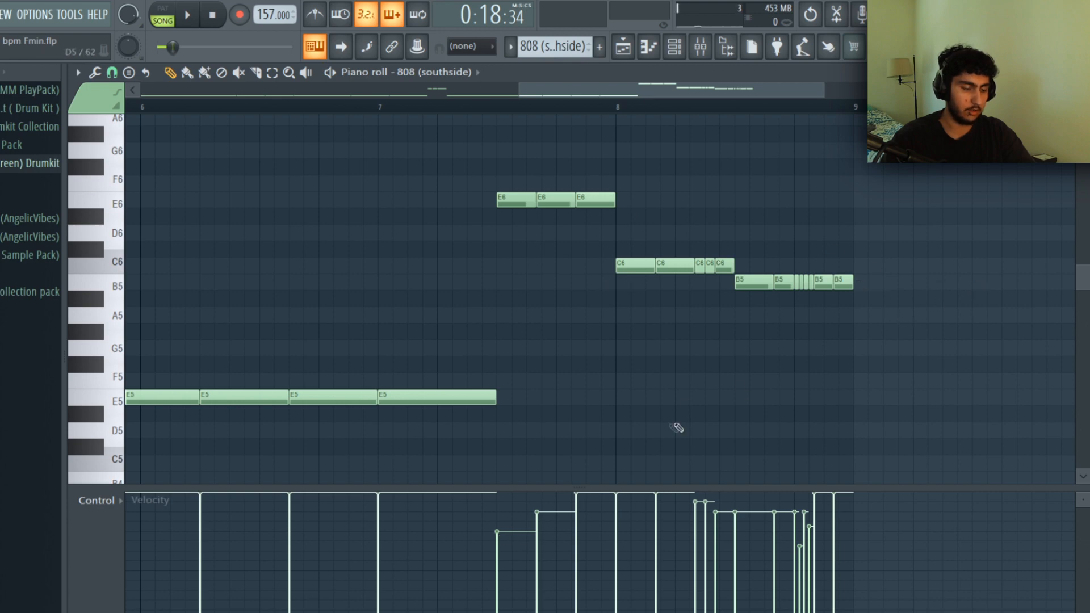
key("space")
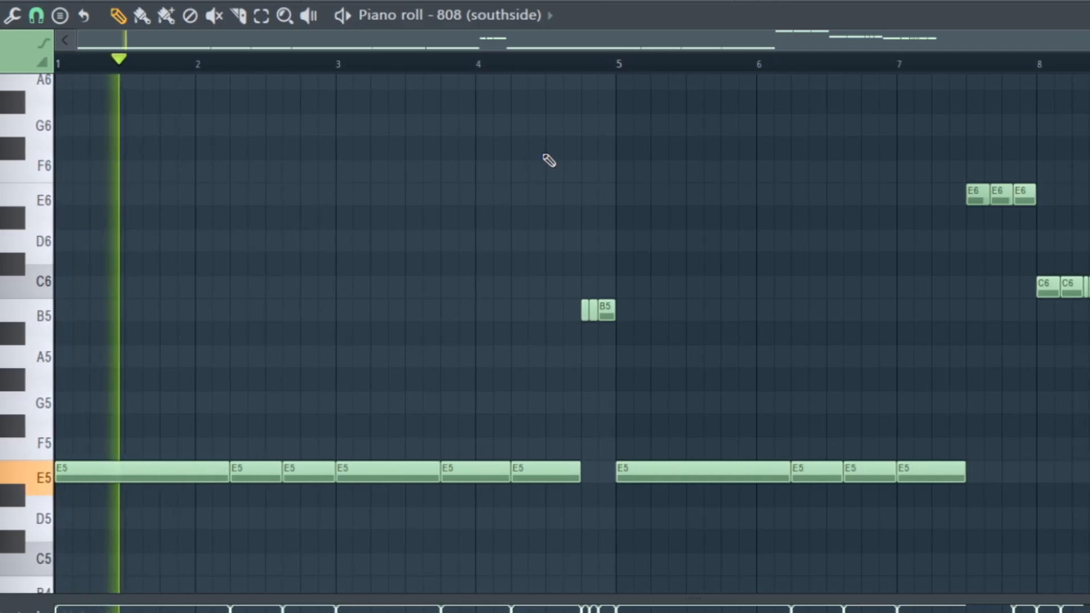